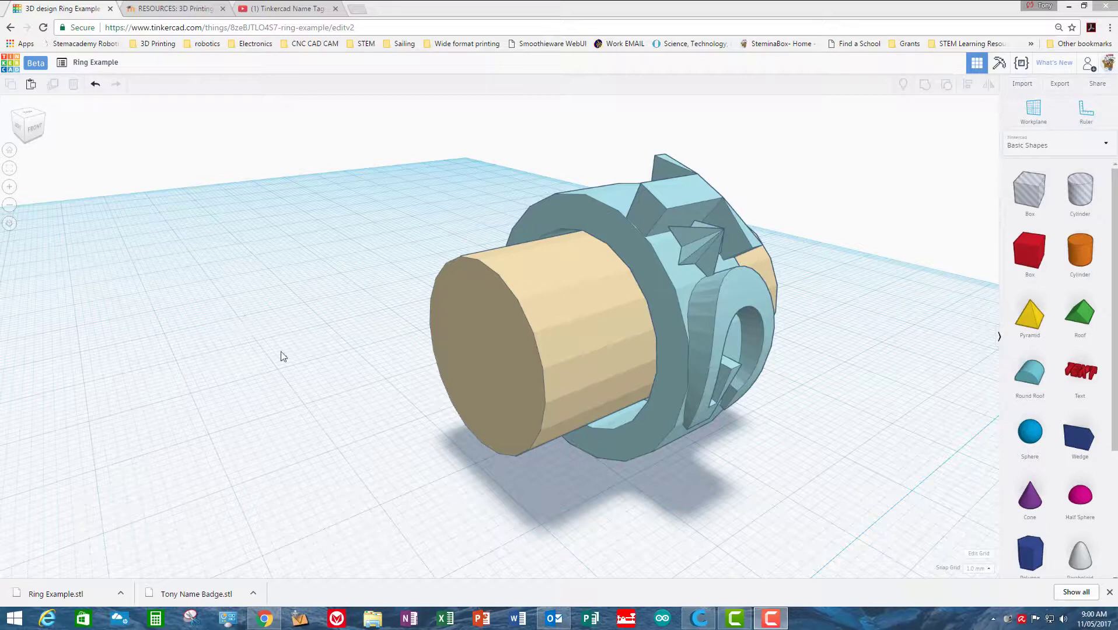
Delete the beige finger cylinder that passes through the example ring.
right_drag(307, 350, 658, 301)
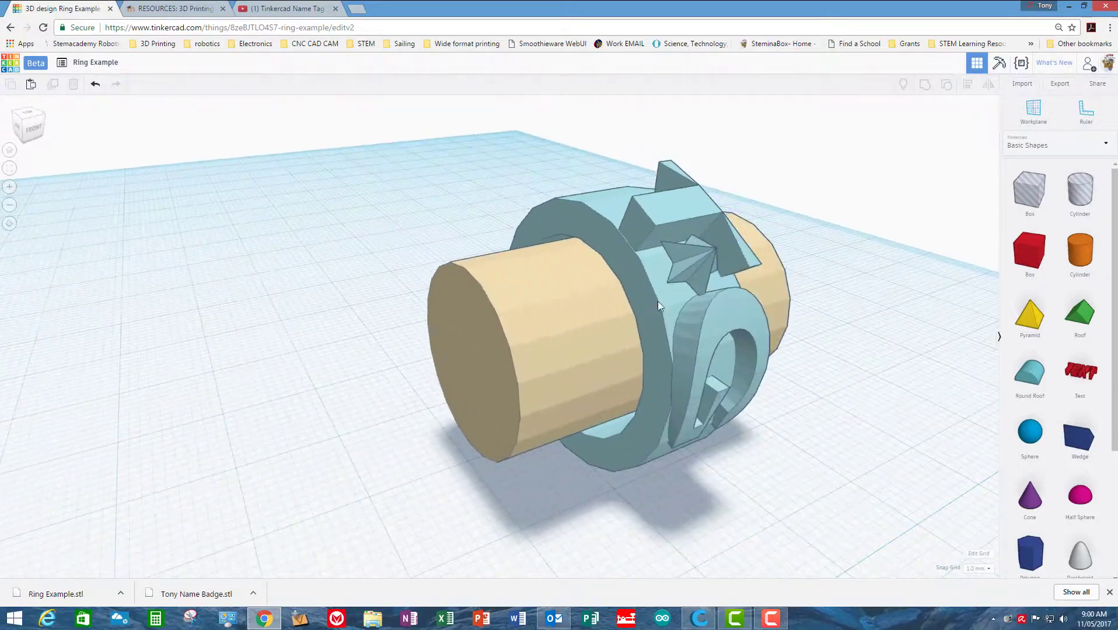
right_drag(855, 434, 746, 440)
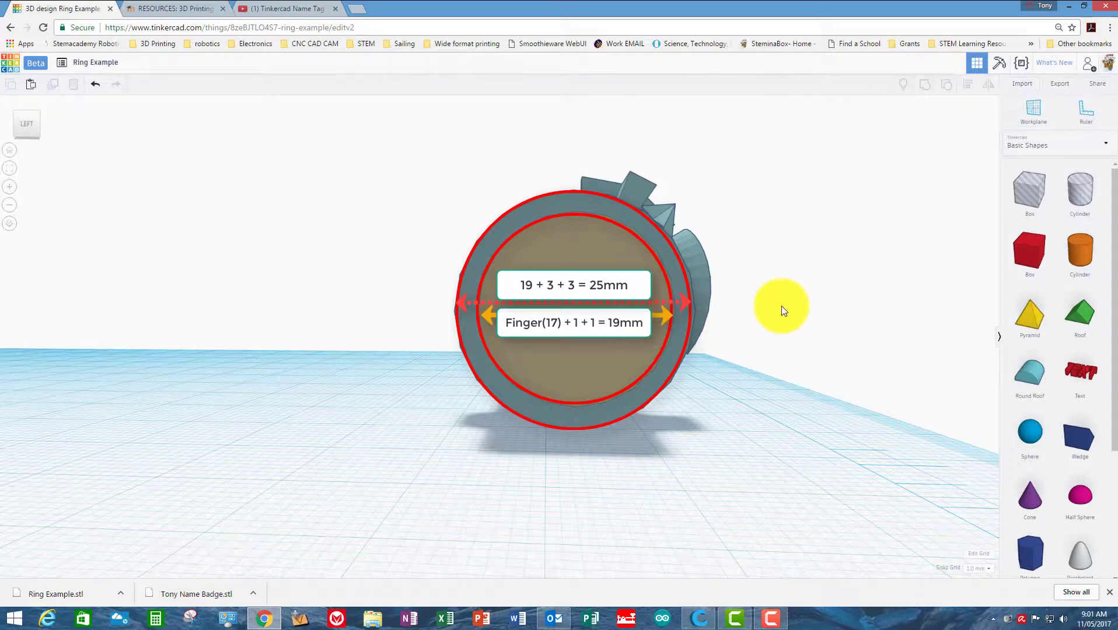
right_drag(782, 307, 752, 330)
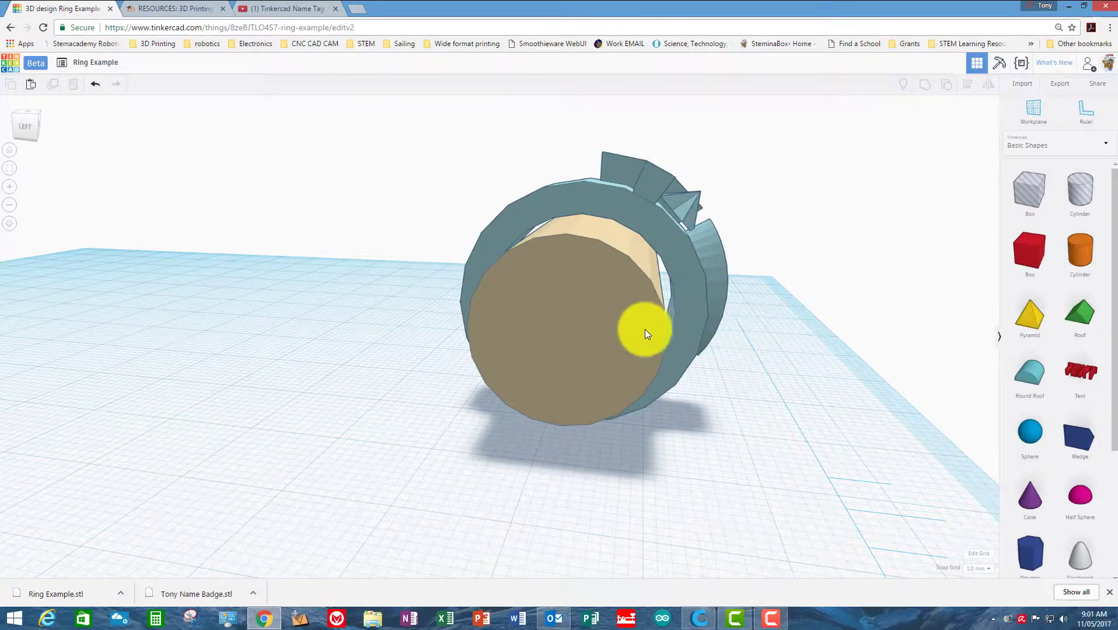
click(617, 329)
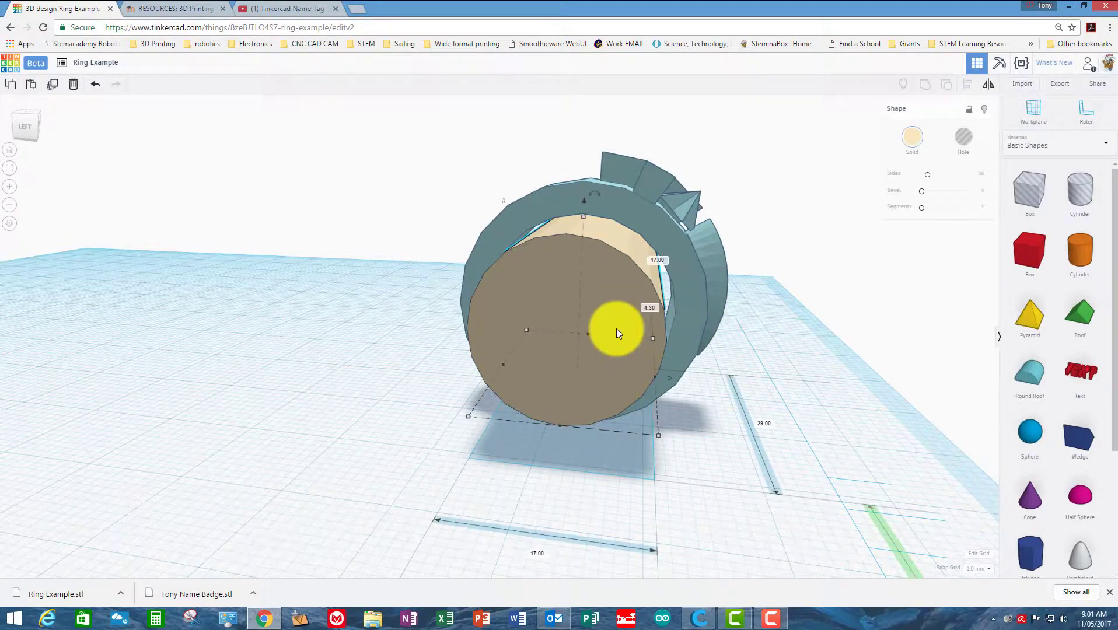
key(Delete)
Move the example ring well away from its original spot to clear building space on the workplane.
drag(694, 307, 214, 229)
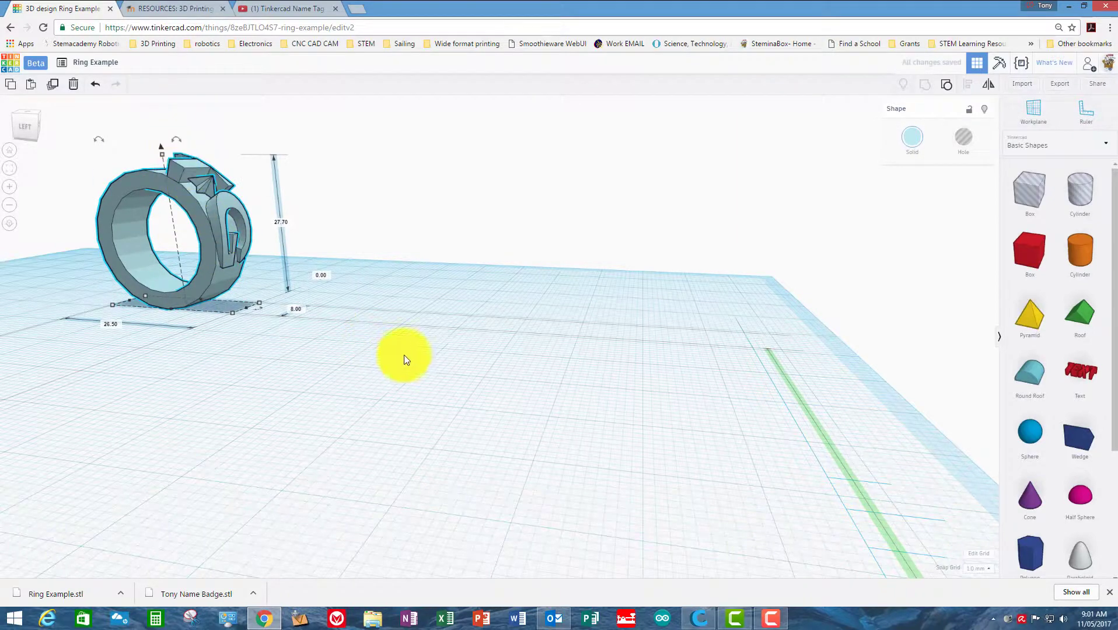
mouse_move(402, 356)
right_down()
mouse_move(353, 346)
mouse_move(376, 328)
mouse_move(403, 372)
right_up()
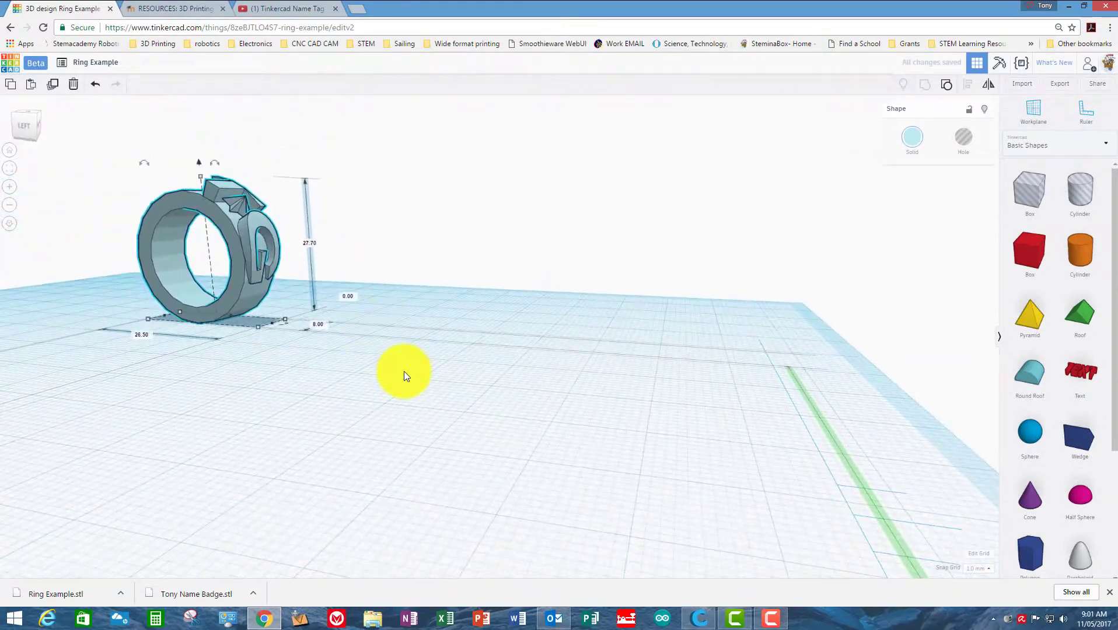
click(402, 373)
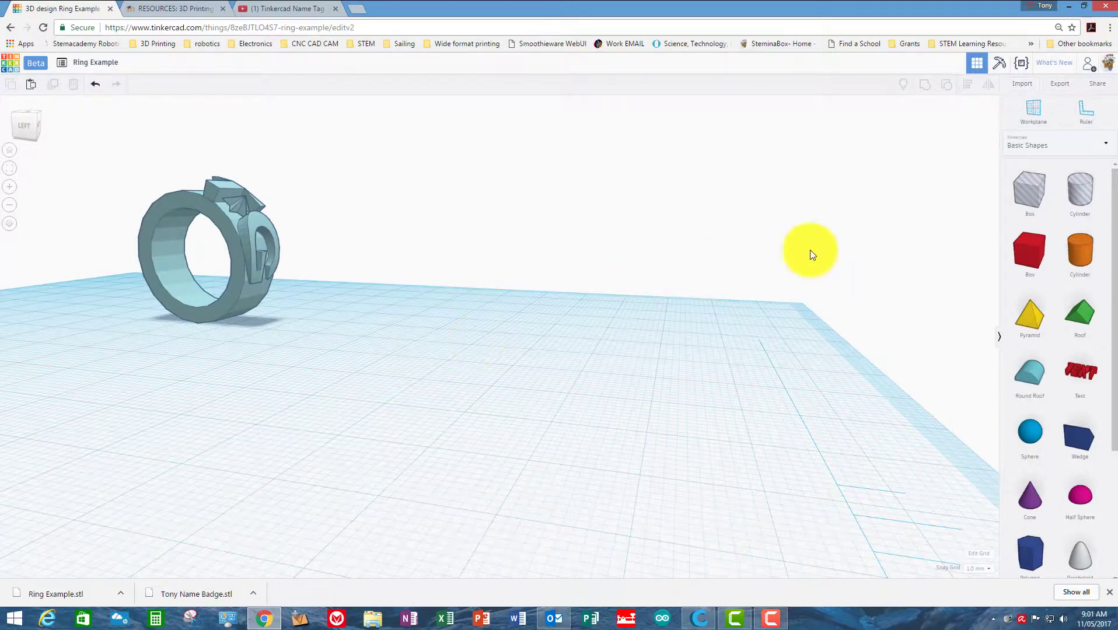
Place two solid cylinders side by side on the workplane near the example ring.
drag(1079, 251, 489, 431)
right_drag(839, 367, 864, 397)
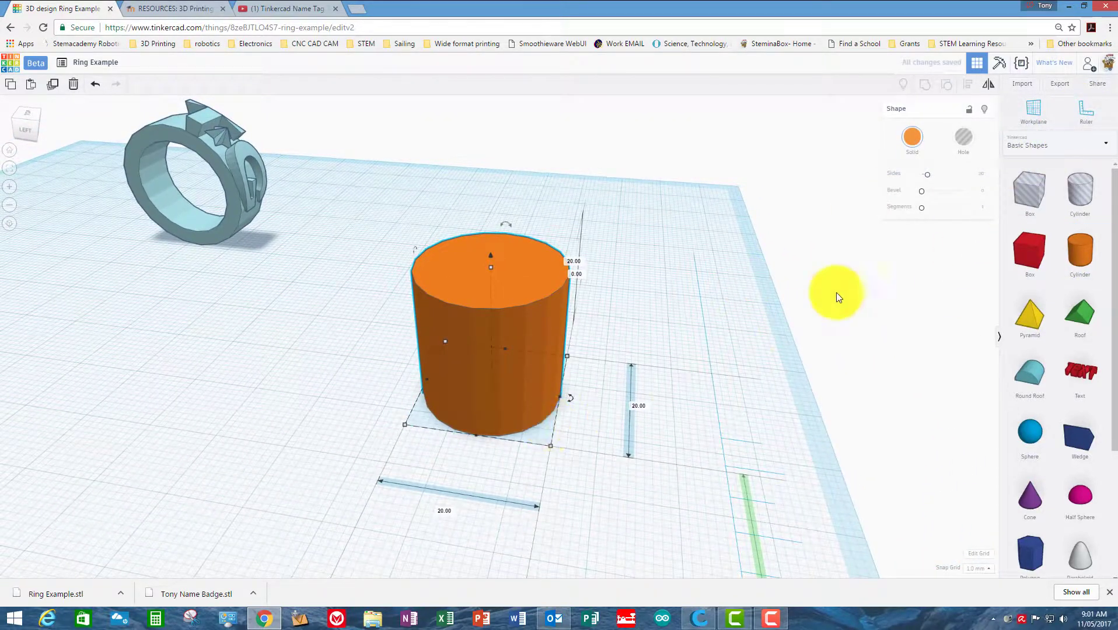
drag(1074, 251, 697, 416)
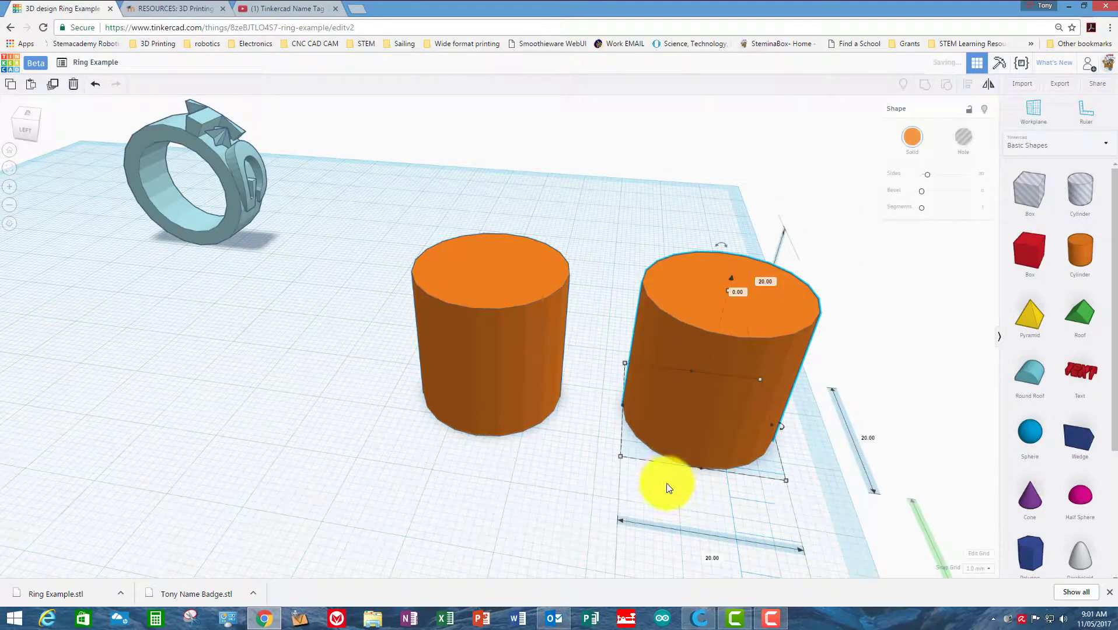
Set the second cylinder's width and length to 17 mm each.
click(711, 561)
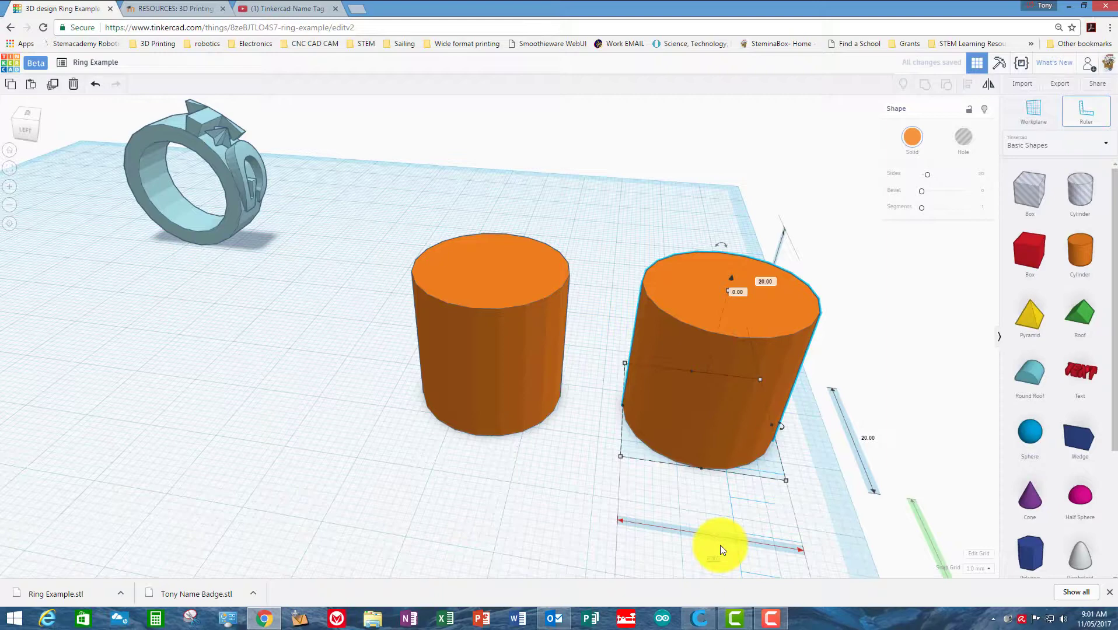
text(17)
key(Return)
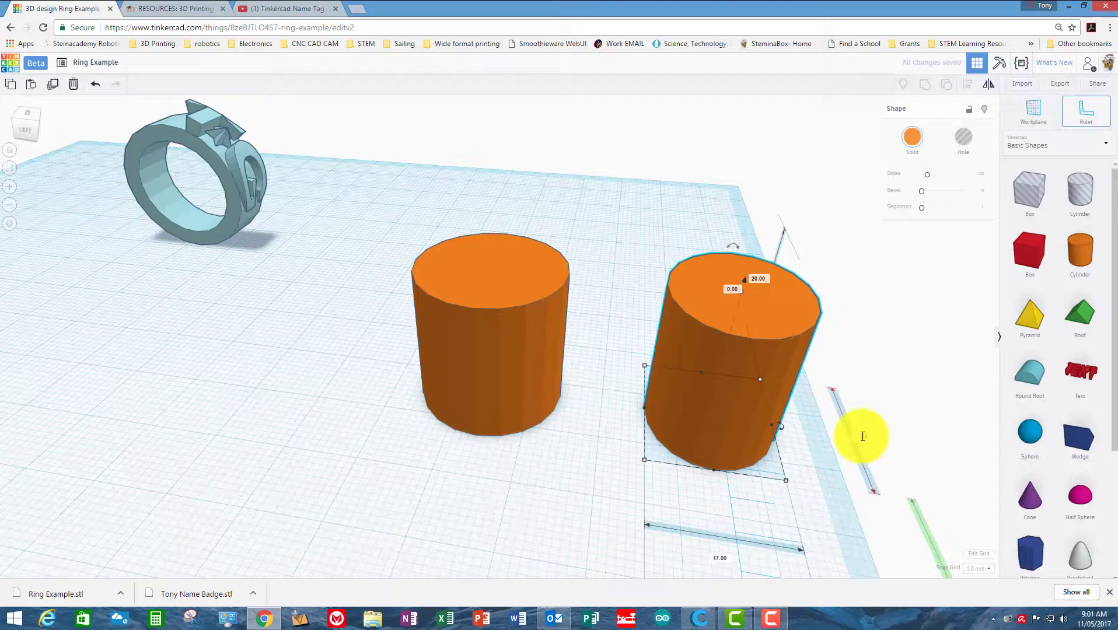
text(17)
key(Return)
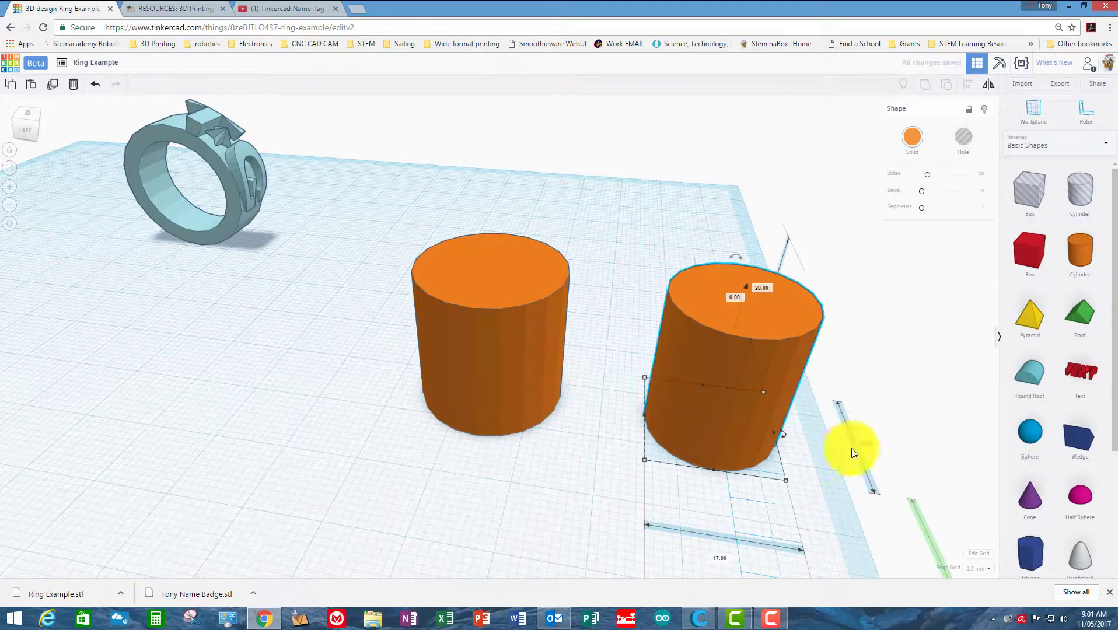
Set the 17 mm cylinder's height to 8 mm and turn it into a hole.
right_drag(816, 503, 812, 479)
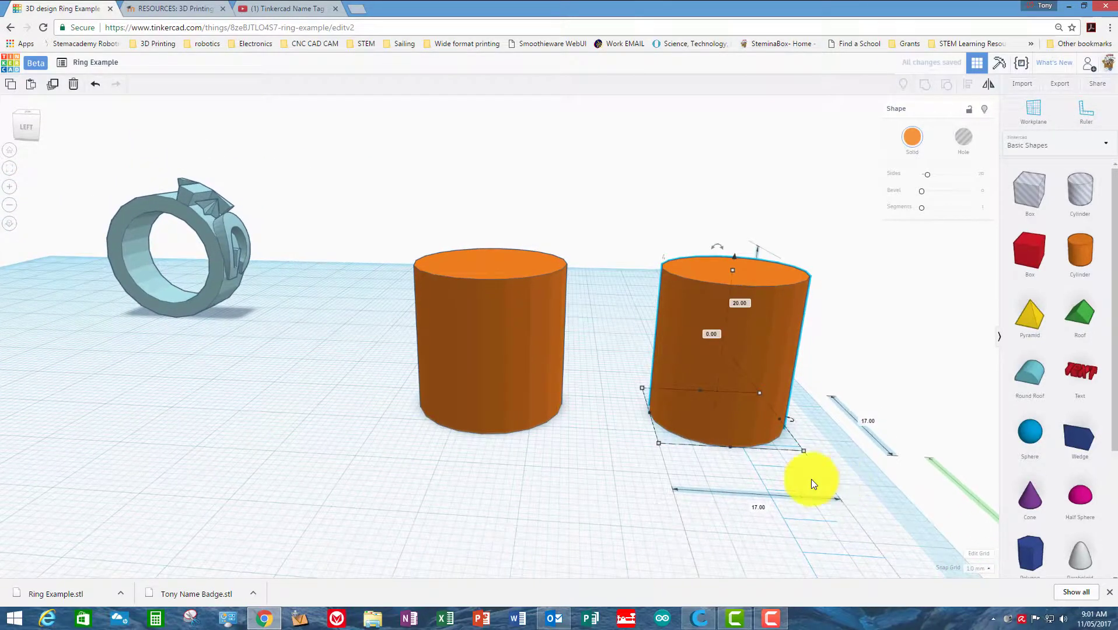
middle_drag(551, 504, 408, 503)
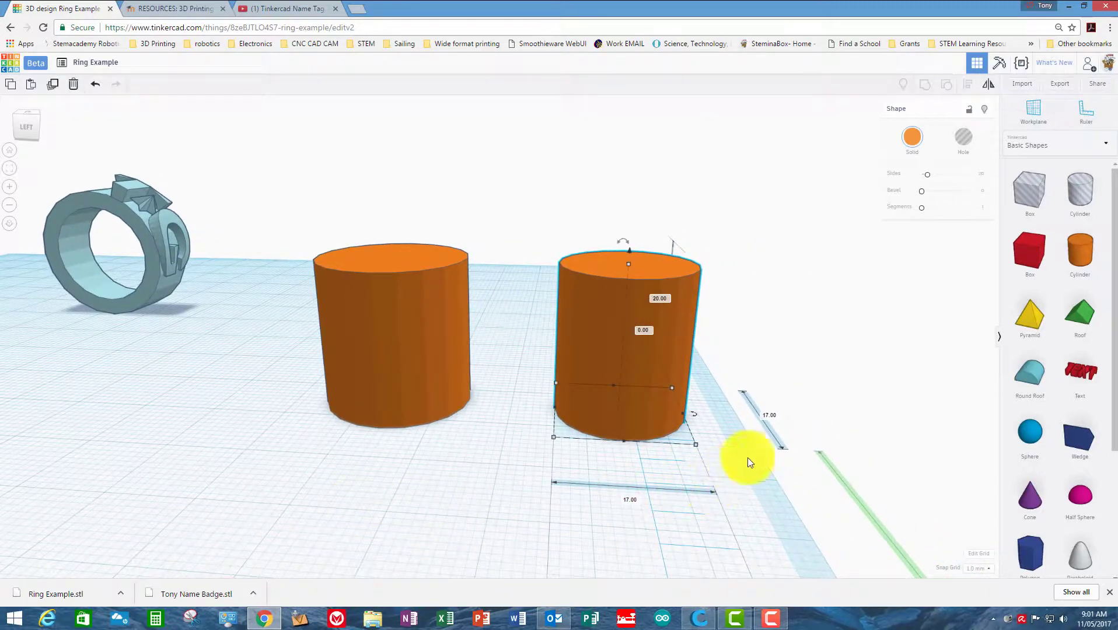
right_drag(748, 458, 745, 328)
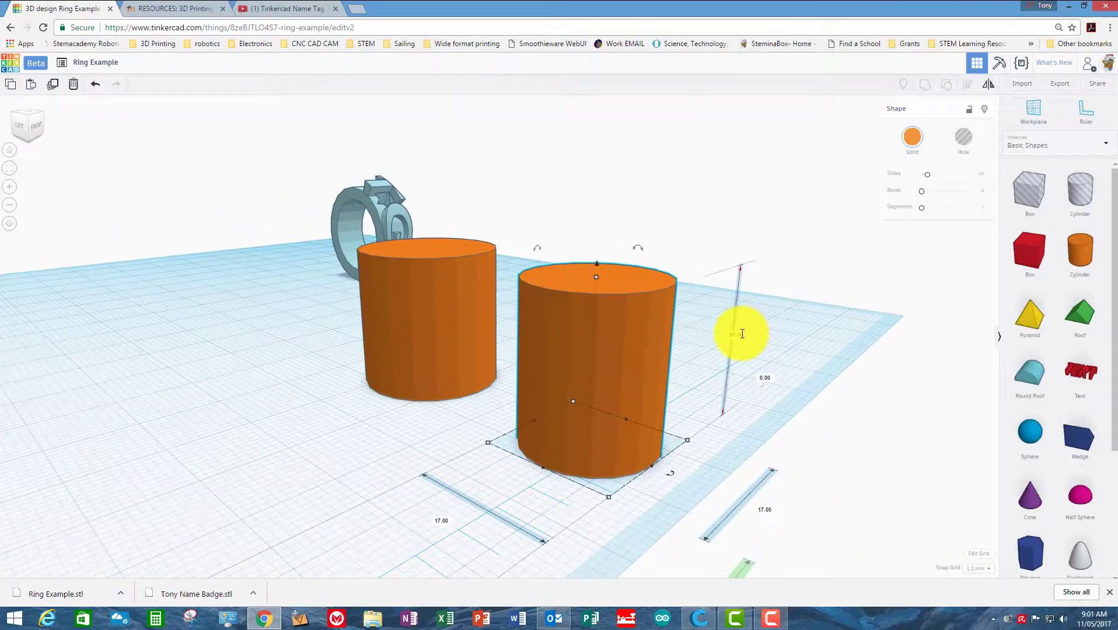
key(r)
key(Return)
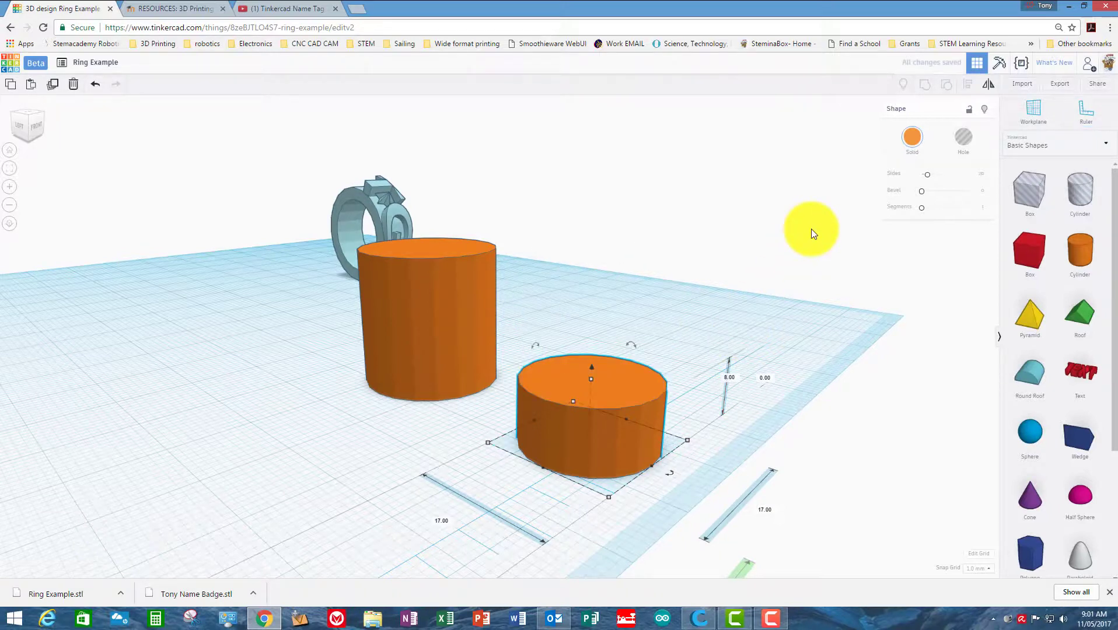
click(963, 138)
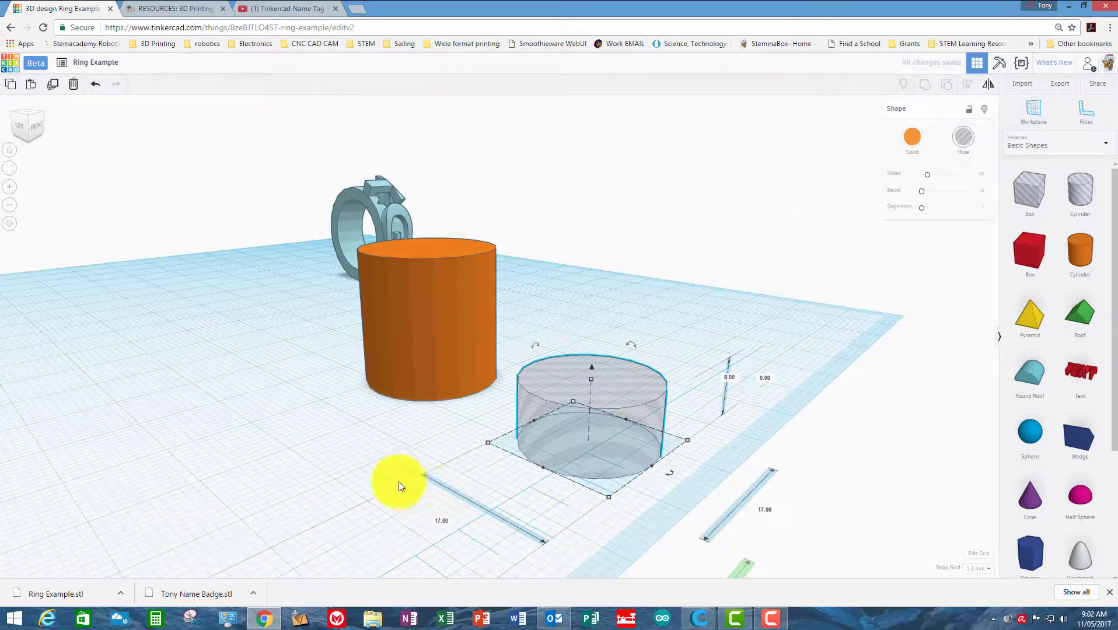
Set the width of the remaining solid orange cylinder to 25 mm.
right_drag(399, 482, 426, 393)
drag(427, 393, 440, 392)
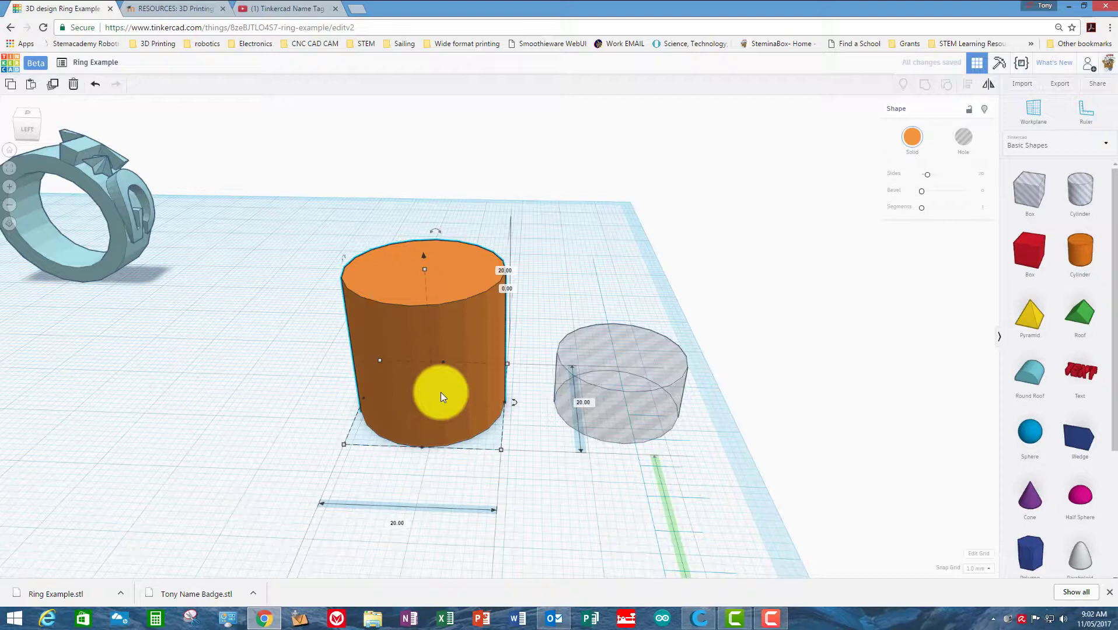
click(399, 524)
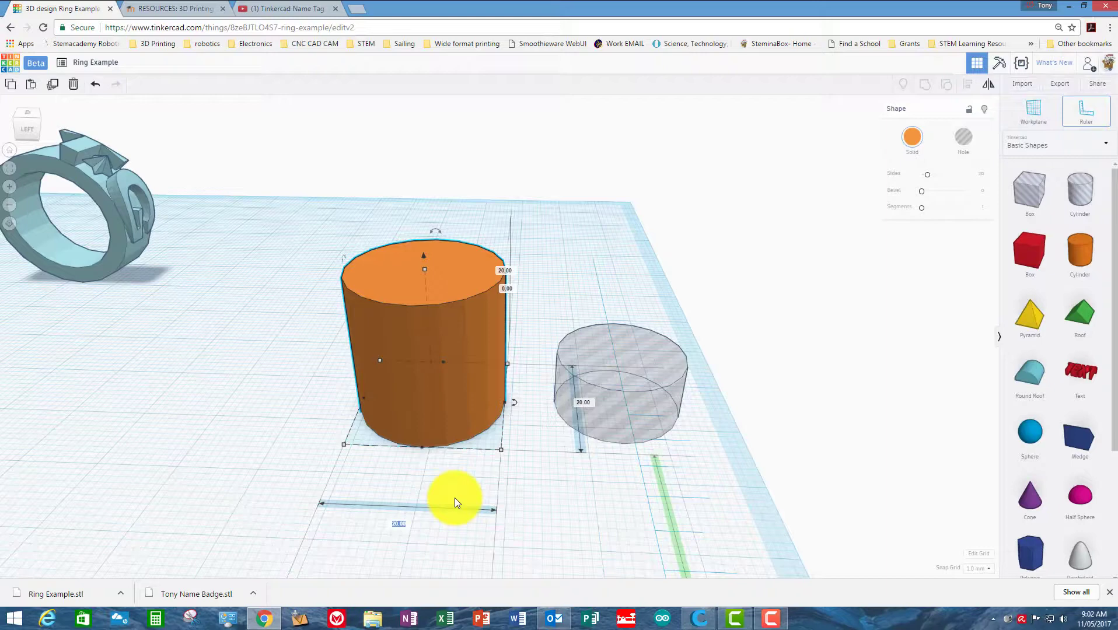
text(25)
key(Return)
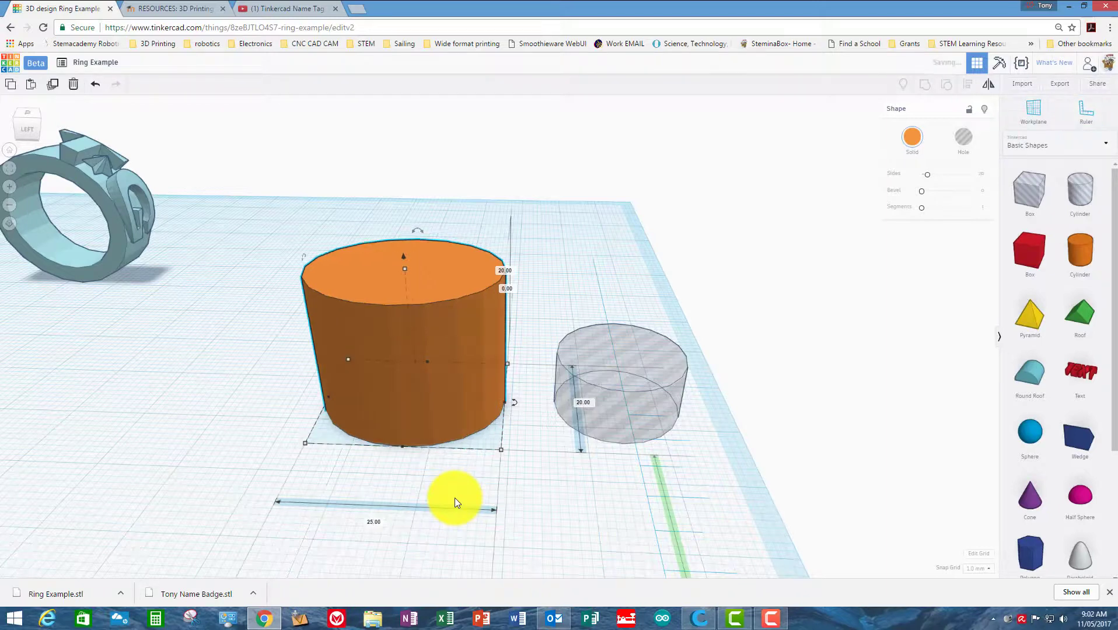
Set the solid cylinder's height to 8 mm and its length to 25 mm.
right_drag(296, 467, 460, 465)
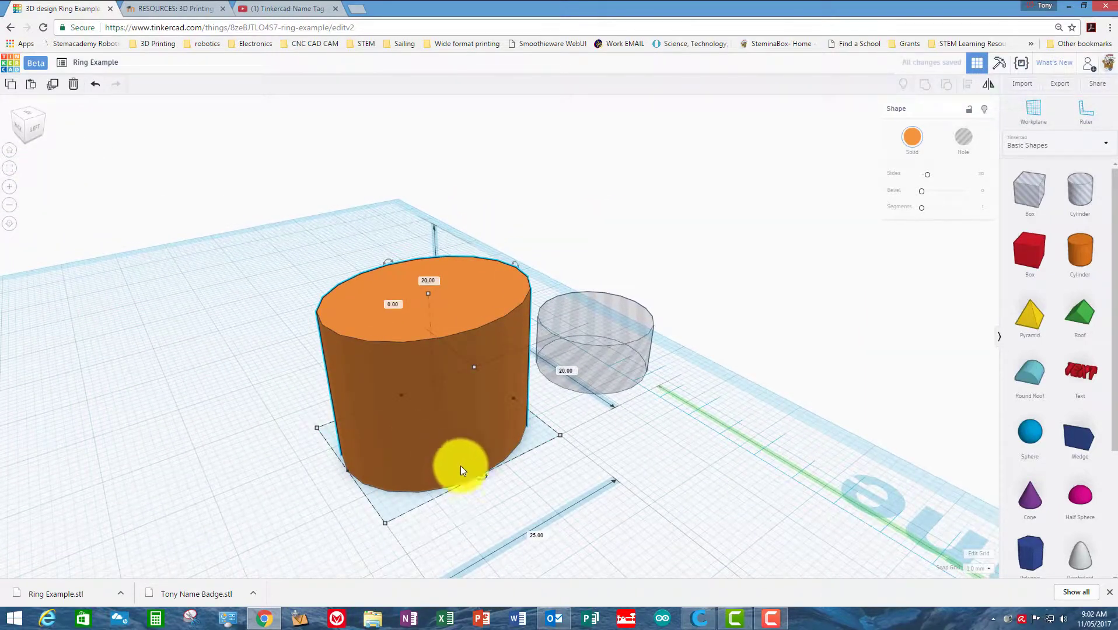
click(431, 281)
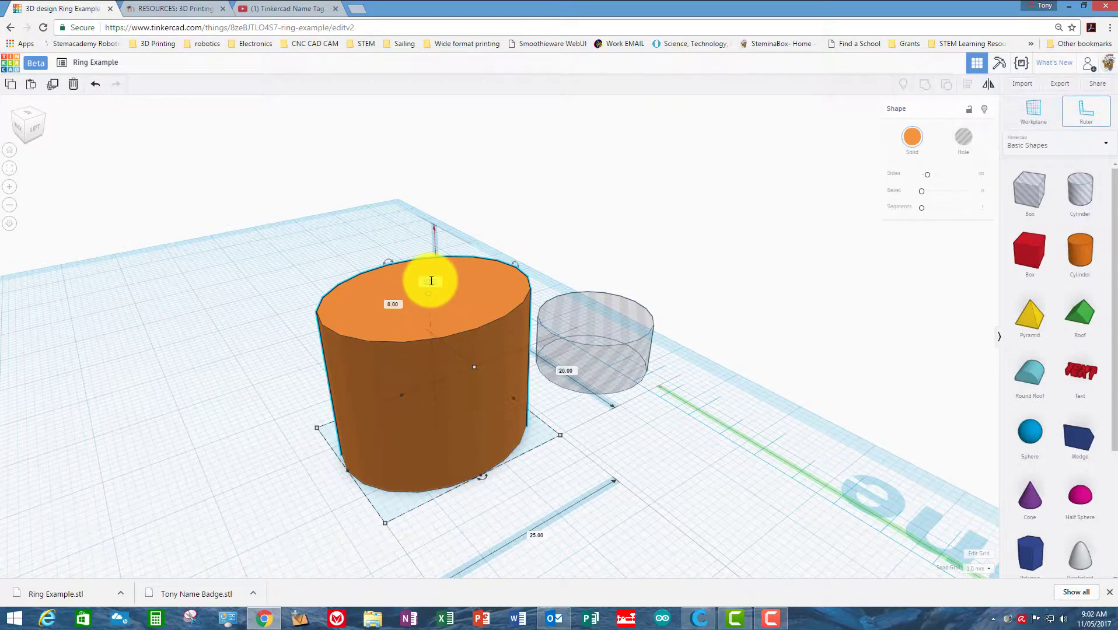
key(Return)
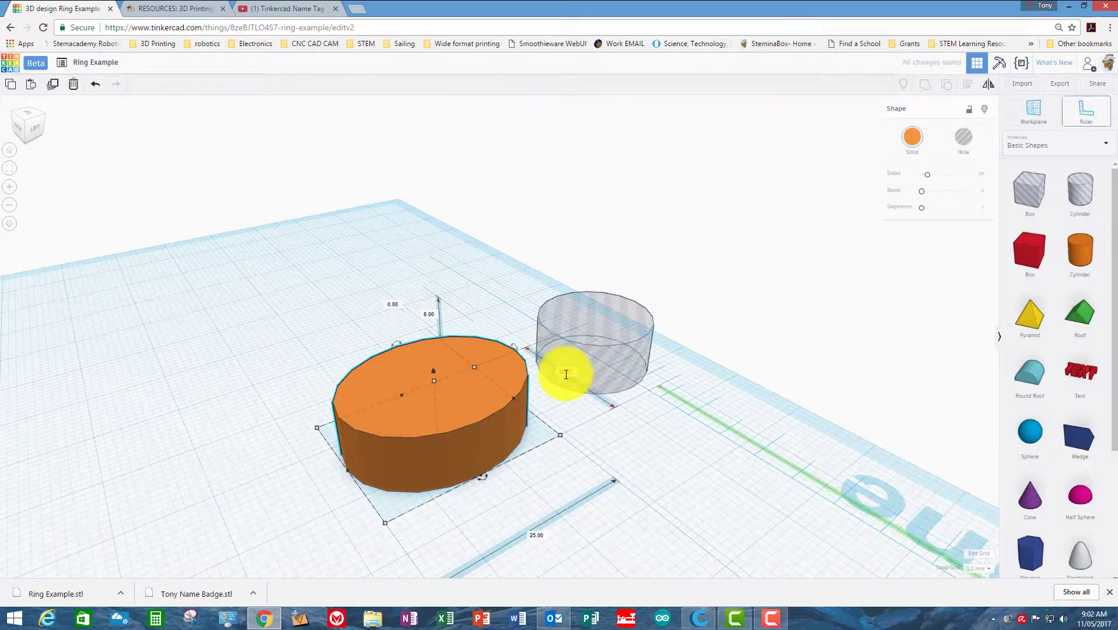
key(Return)
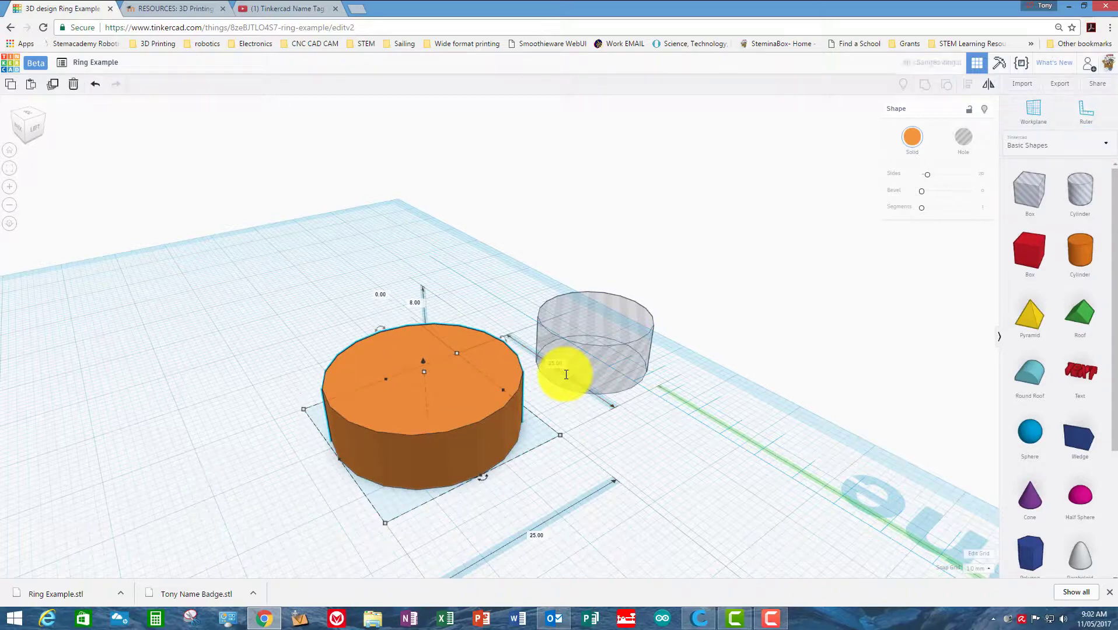
click(684, 457)
Align the solid cylinder and the hole cylinder so they are centred on each other in both horizontal directions.
right_drag(684, 457, 466, 315)
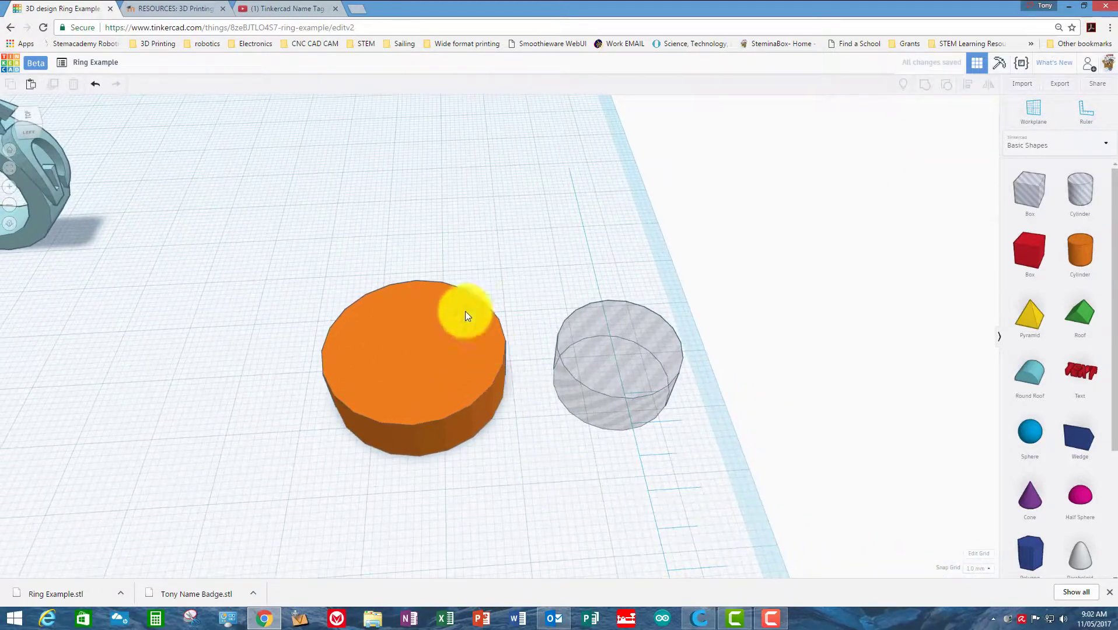
drag(309, 206, 792, 475)
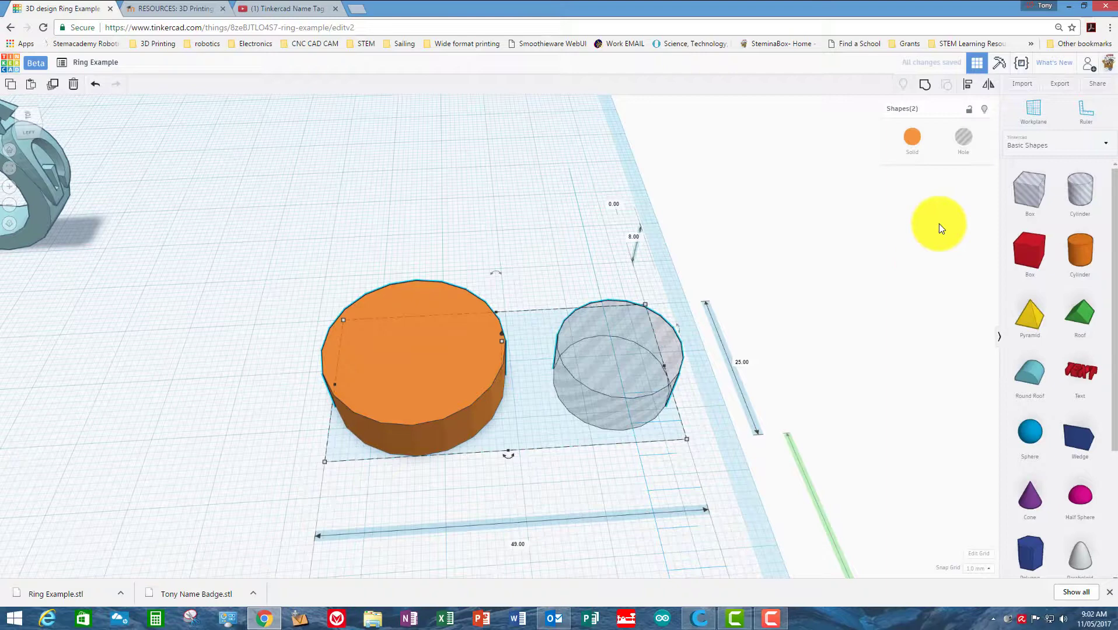
click(967, 84)
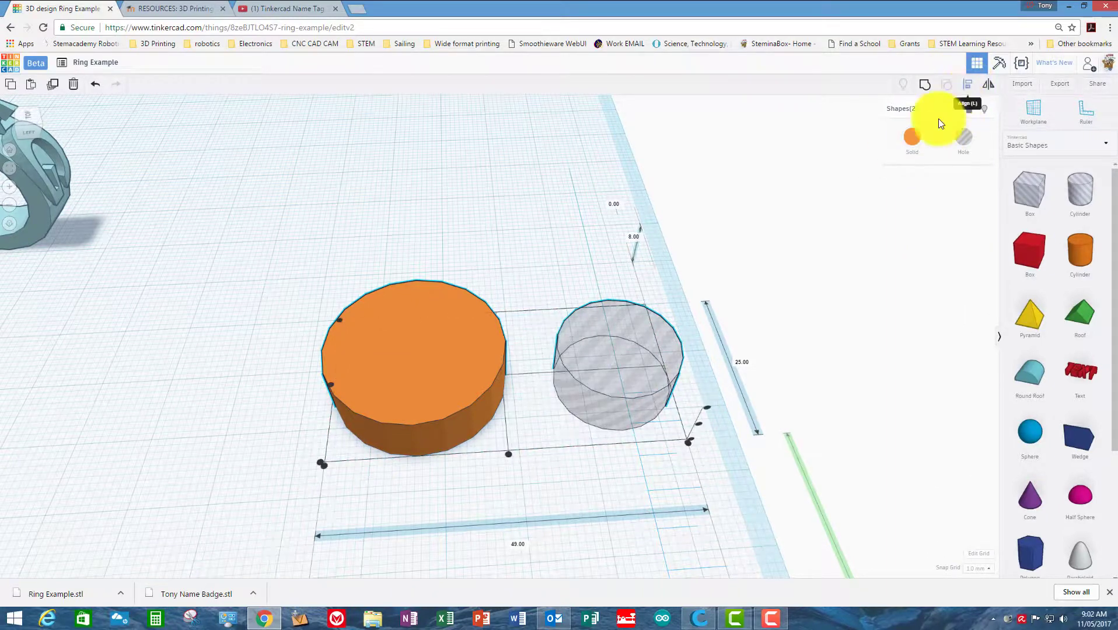
click(508, 455)
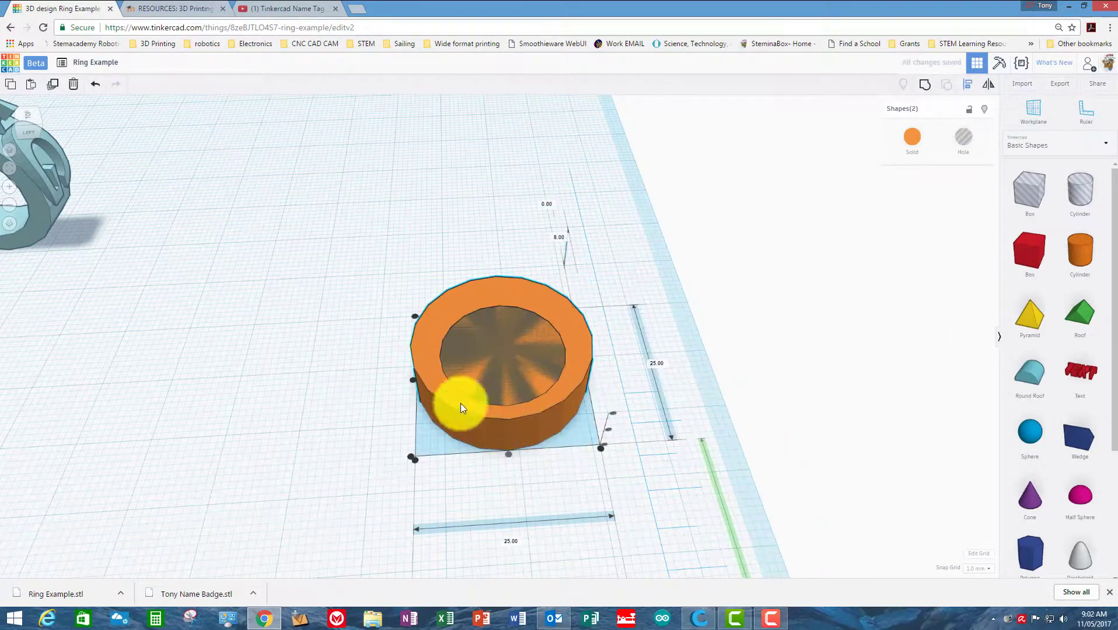
click(411, 381)
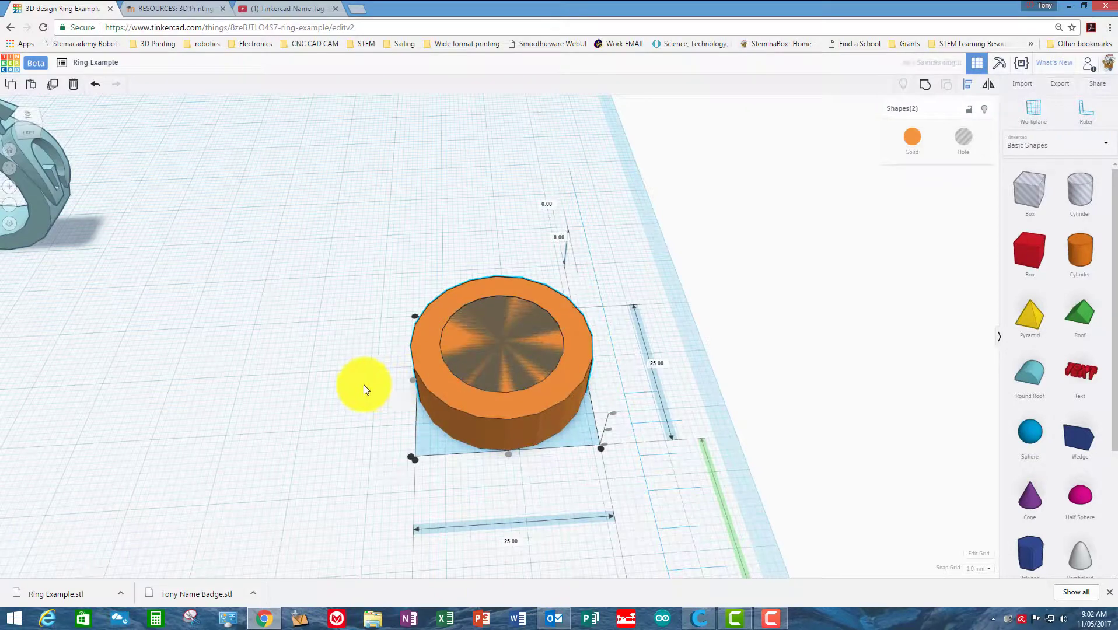
click(381, 328)
Group the solid cylinder with the hole cylinder to cut out the ring's finger opening.
drag(374, 234, 740, 546)
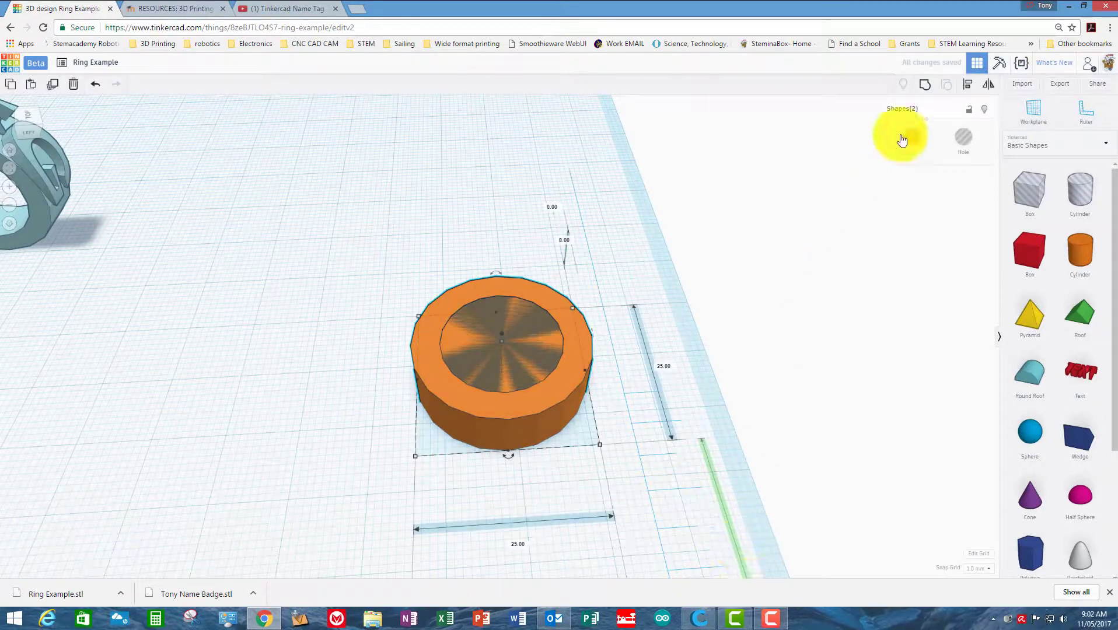
click(922, 90)
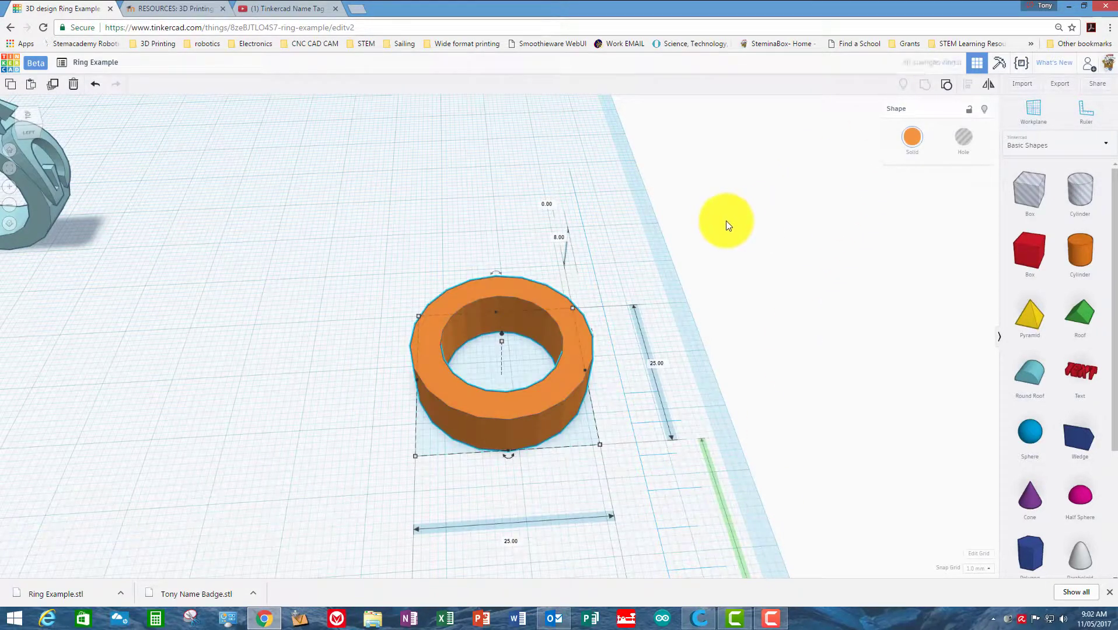
click(635, 285)
Move the new orange ring aside to leave free space on the workplane.
right_drag(637, 246, 432, 335)
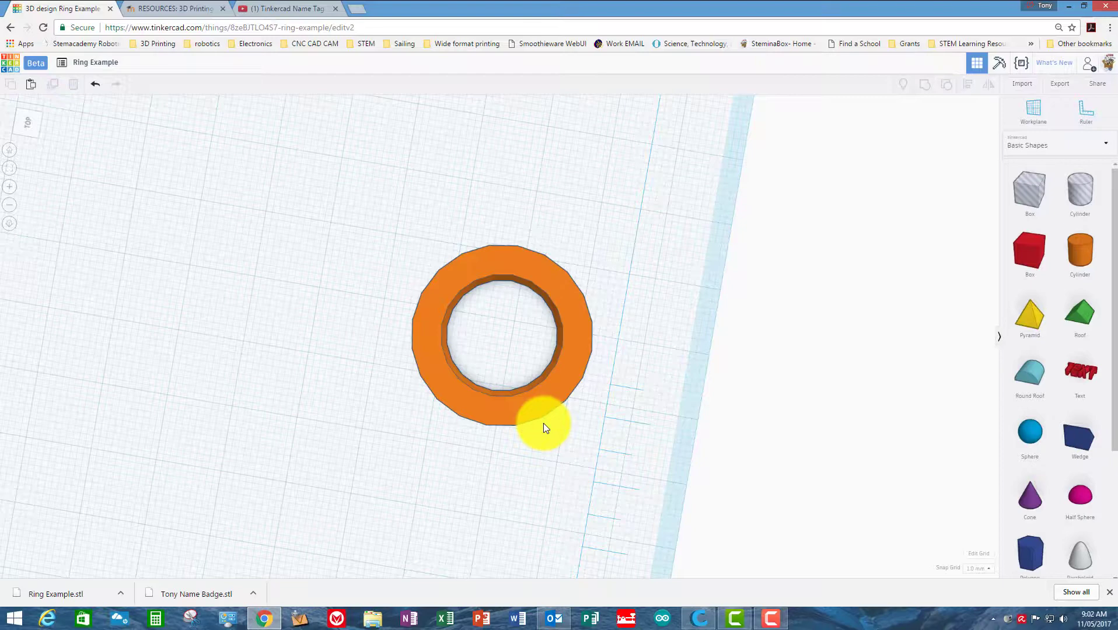
right_drag(569, 464, 590, 405)
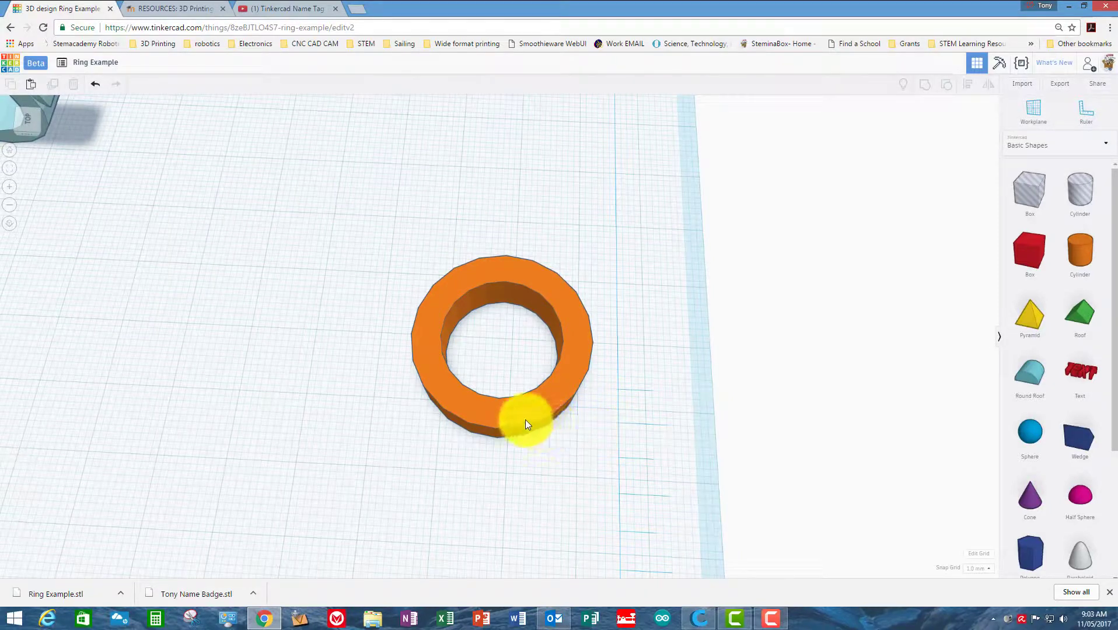
drag(524, 419, 96, 431)
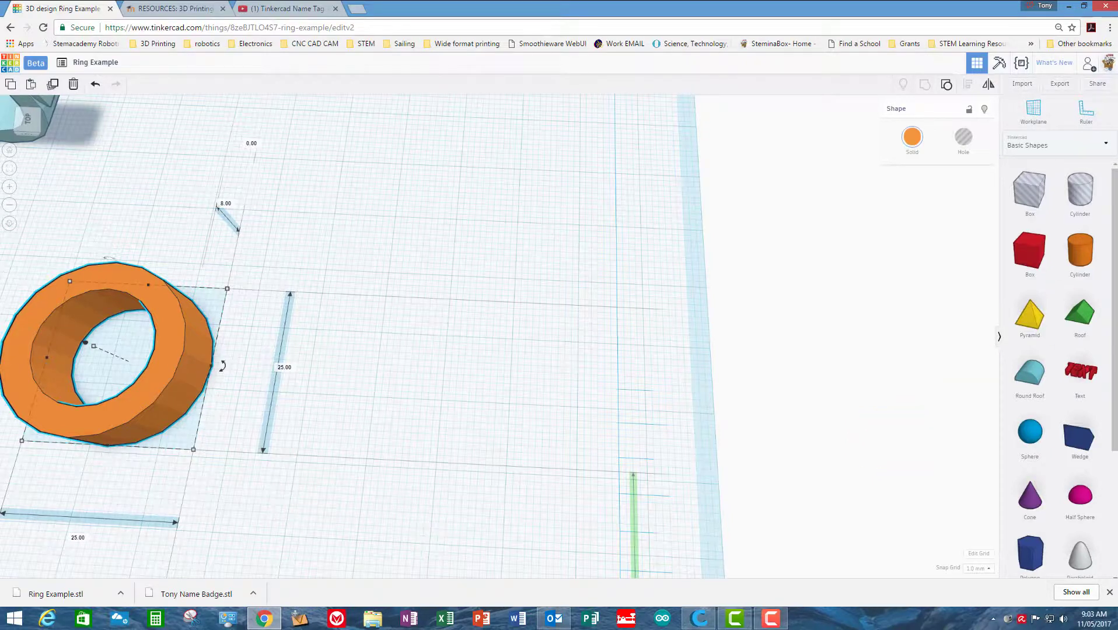
Add a Custom Font Text Ring from the Community Shape Generators to the workplane beside the orange ring.
click(1104, 150)
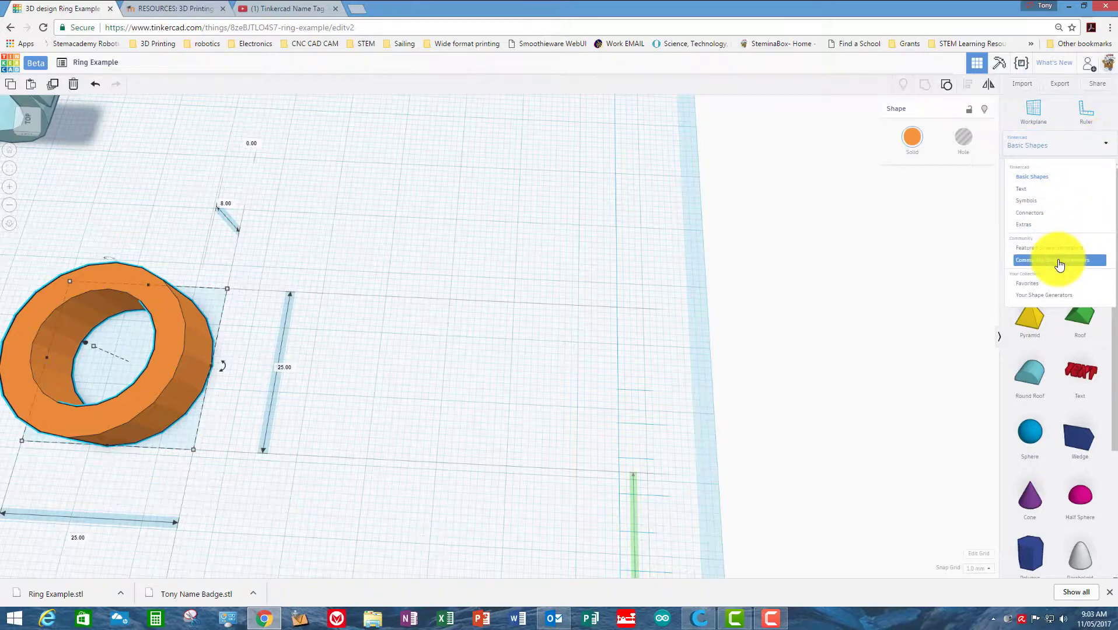
click(1059, 261)
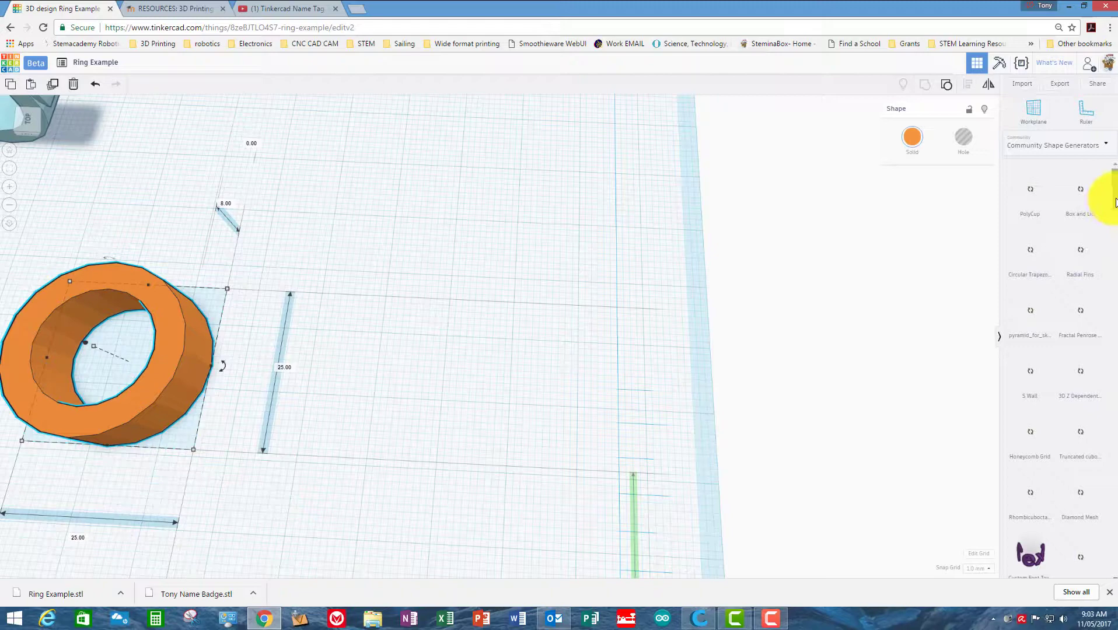
drag(1116, 202, 1116, 232)
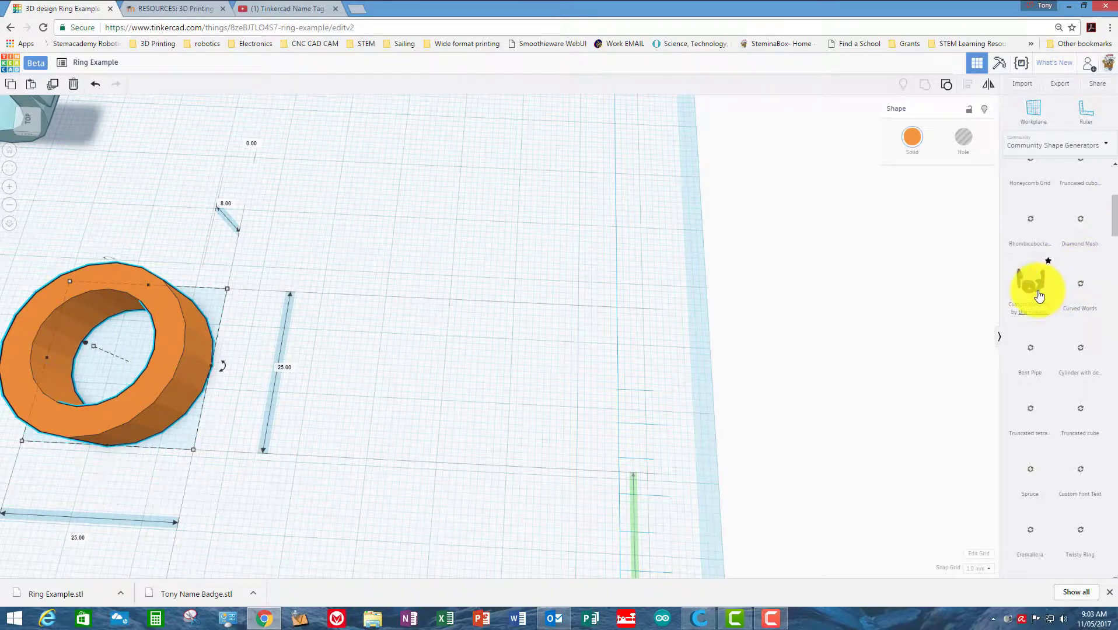
drag(1040, 295, 382, 308)
scroll(408, 307, down, 2)
scroll(476, 299, down, 2)
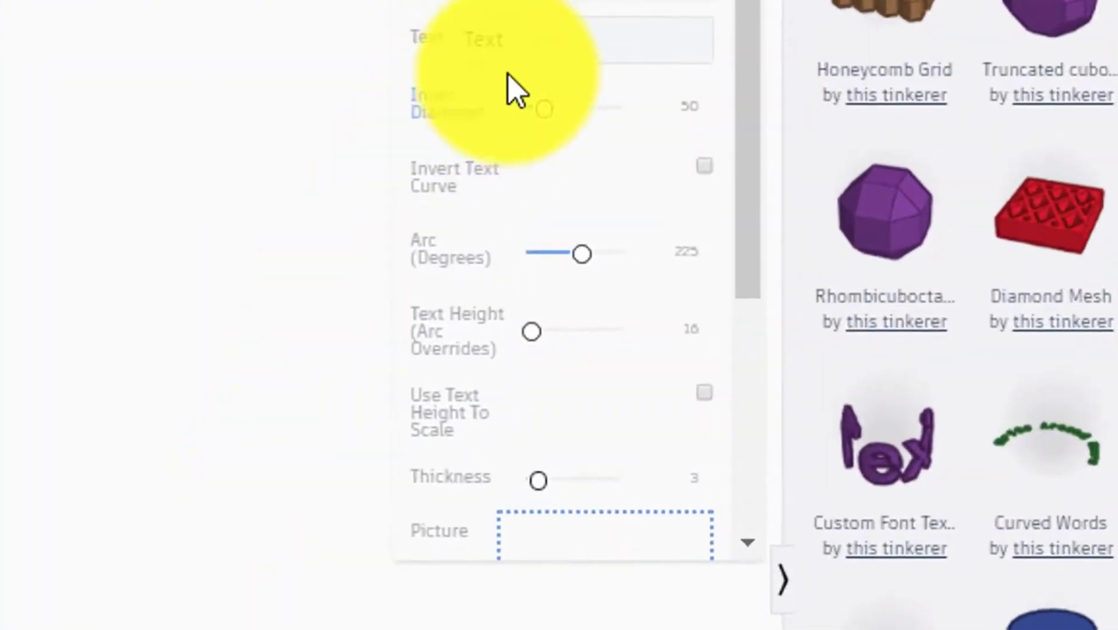
Set the text ring's text to TG and its inner diameter to 24.
click(936, 171)
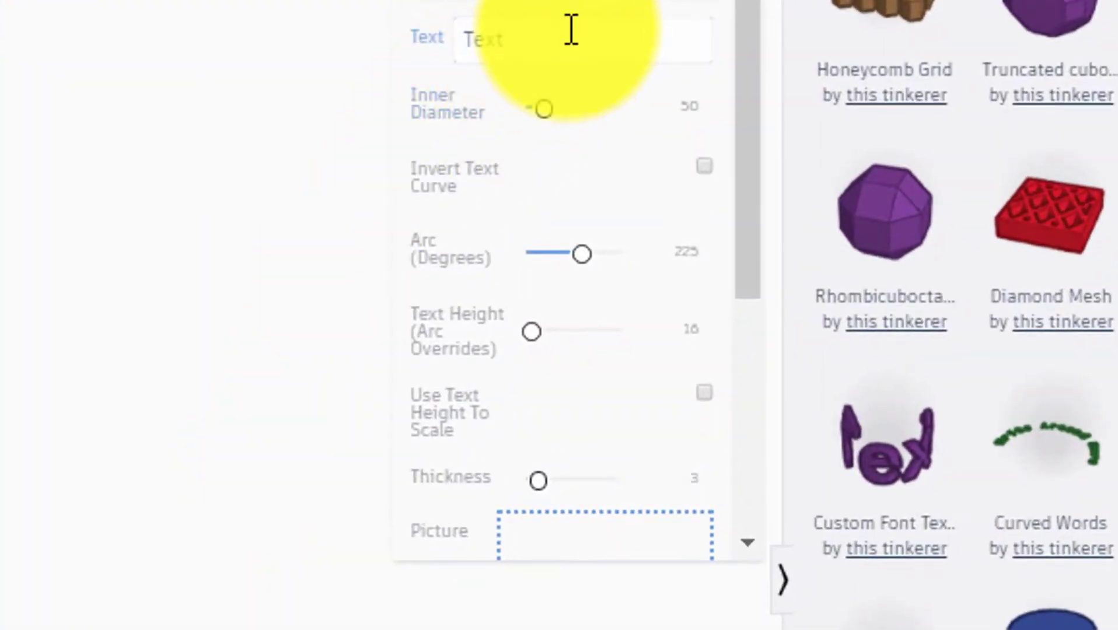
key(BackSpace)
key(BackSpace)
key(BackSpace)
text(G)
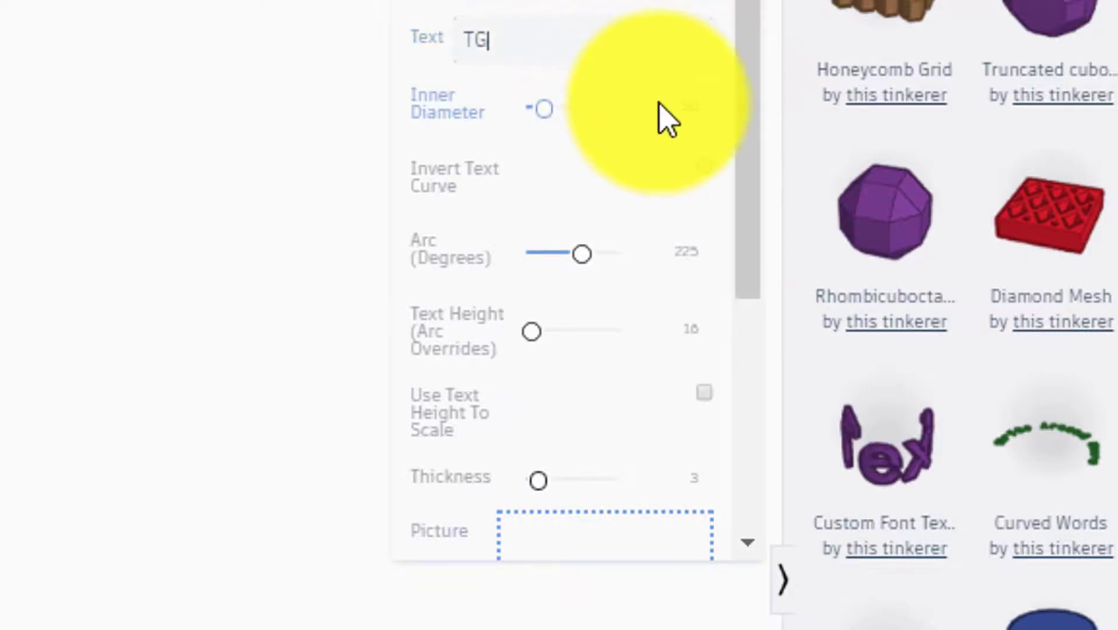
click(689, 105)
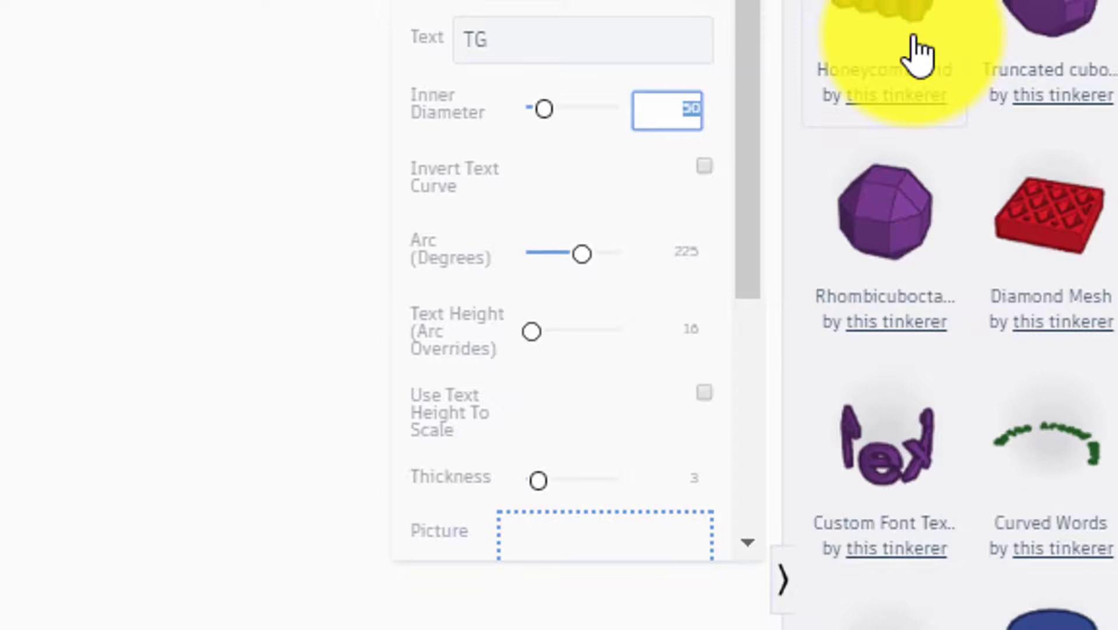
text(24)
key(Return)
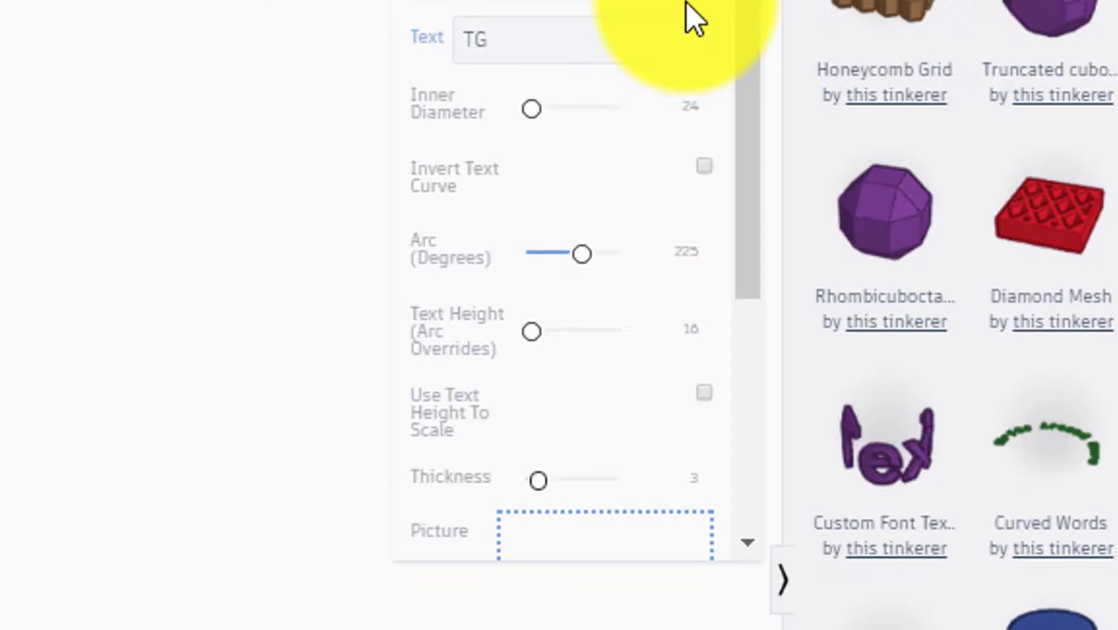
Set the text ring's arc to 120 degrees and its text height to 8.
click(706, 38)
click(643, 261)
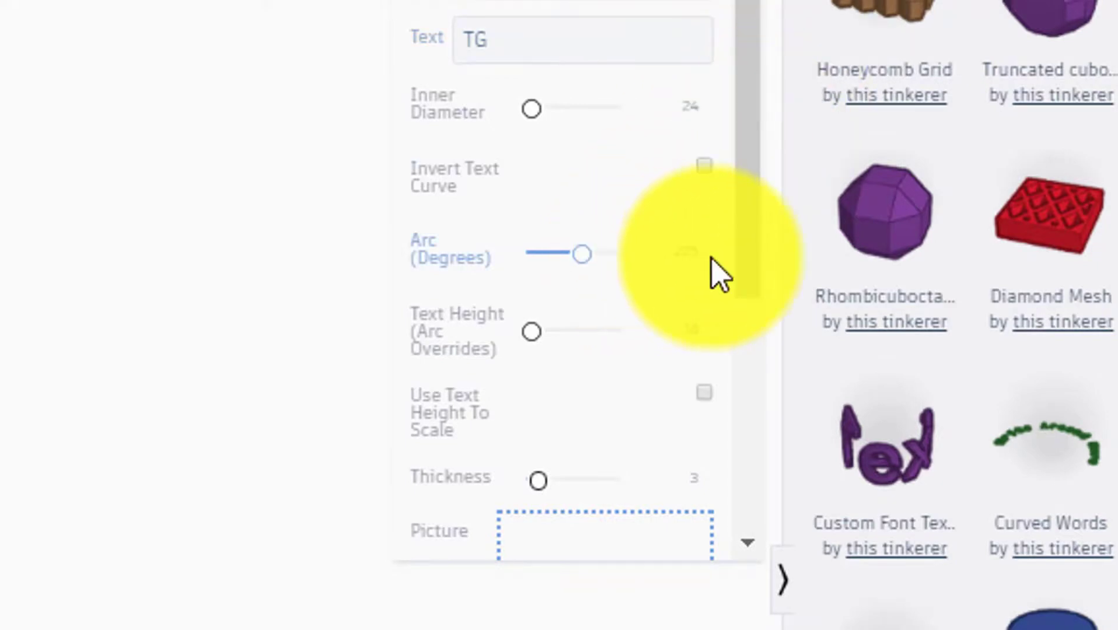
click(689, 253)
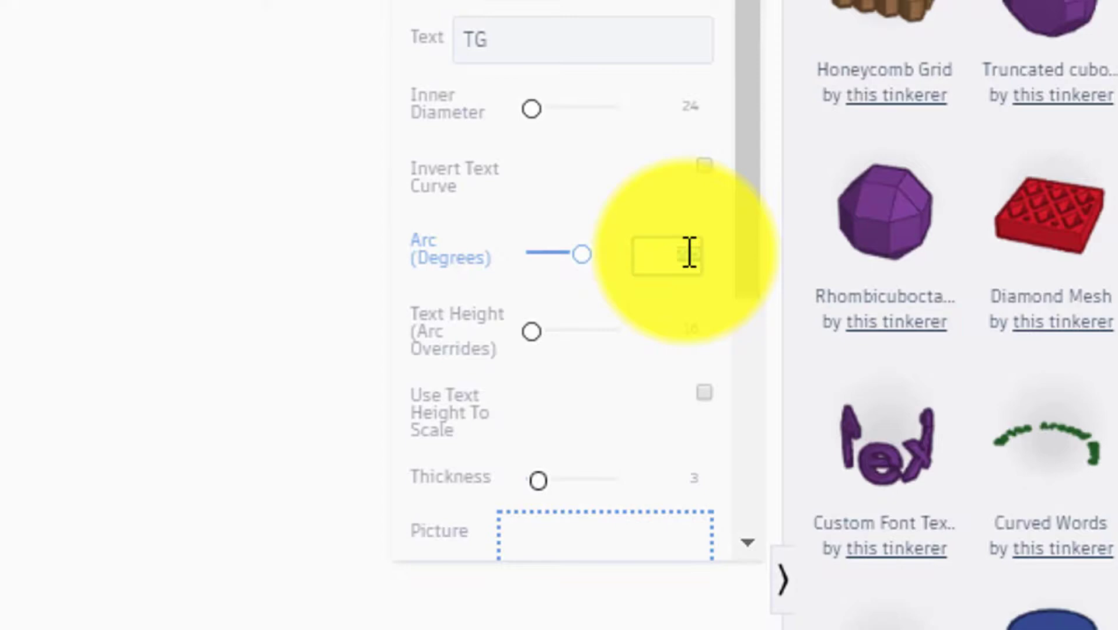
key(BackSpace)
text(120)
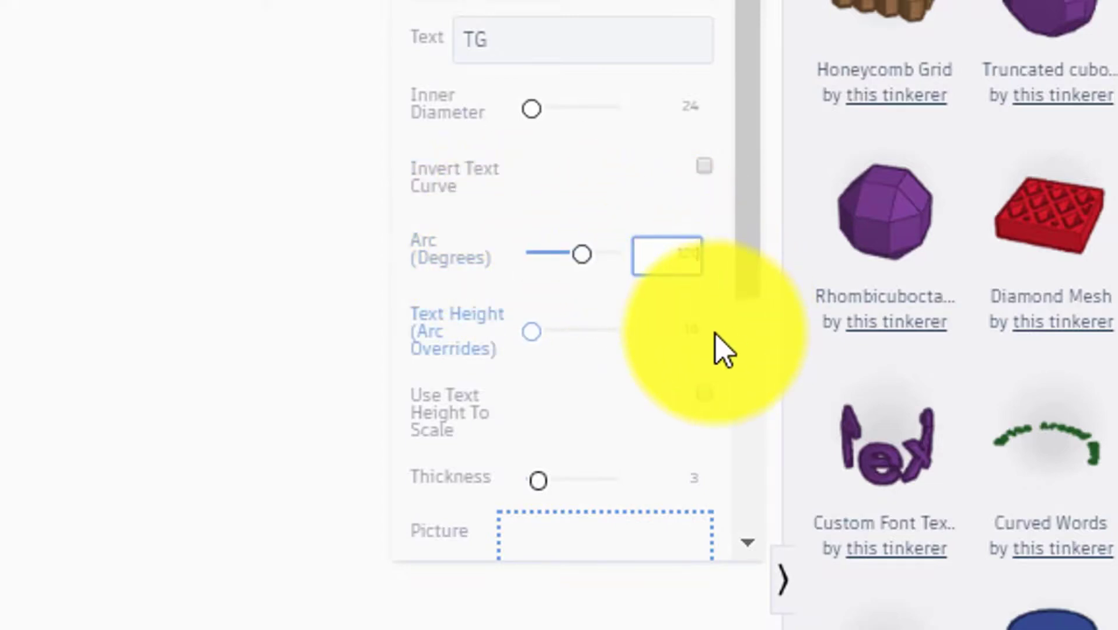
click(697, 331)
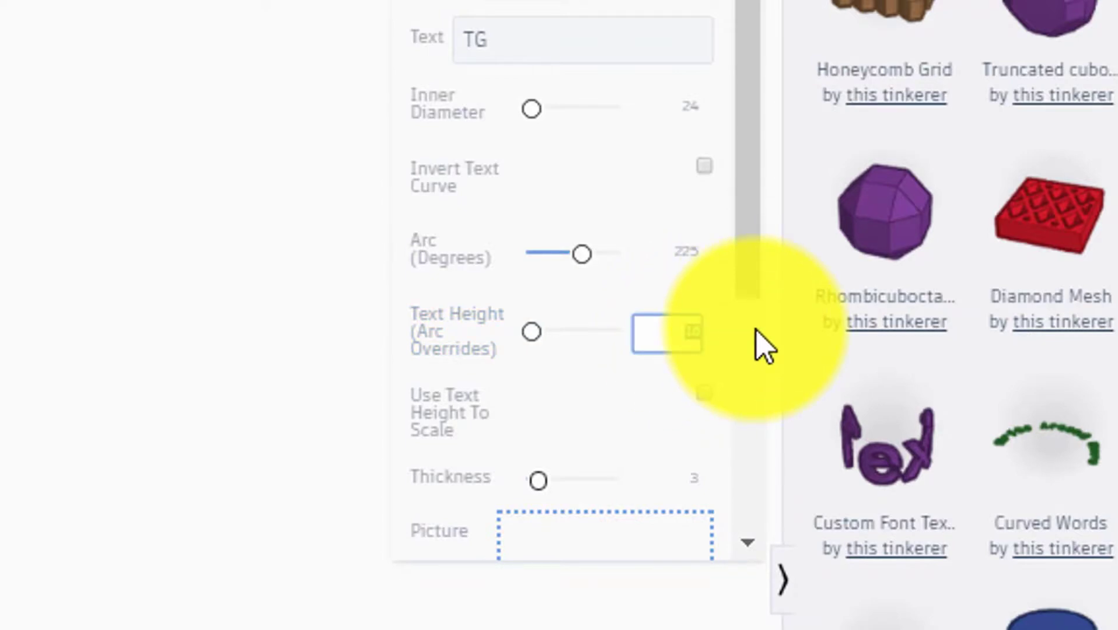
text(6)
key(Return)
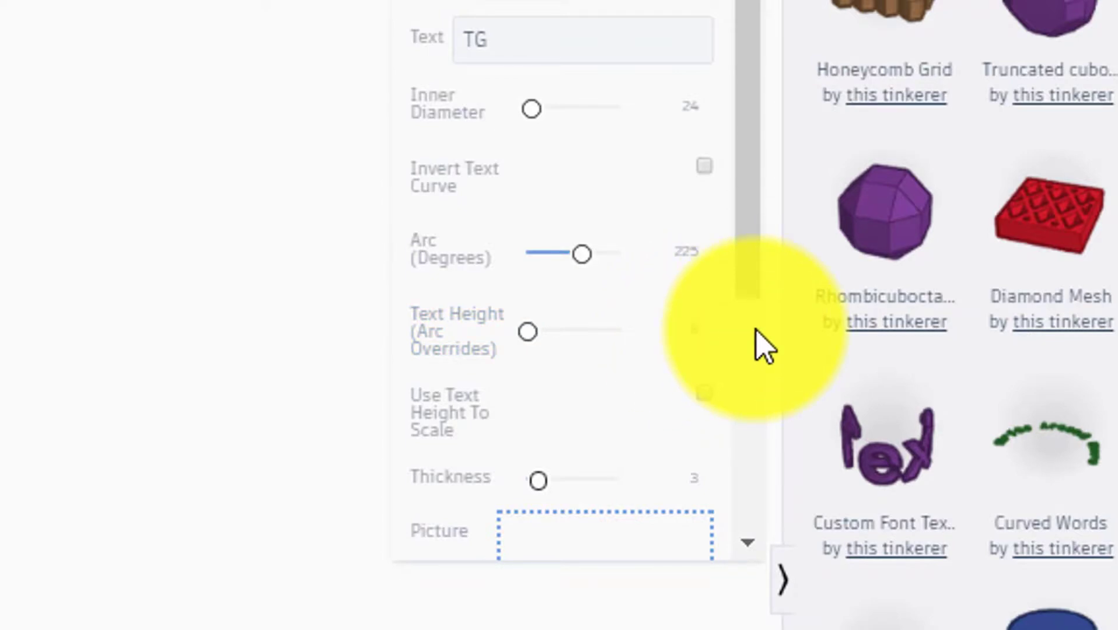
click(696, 253)
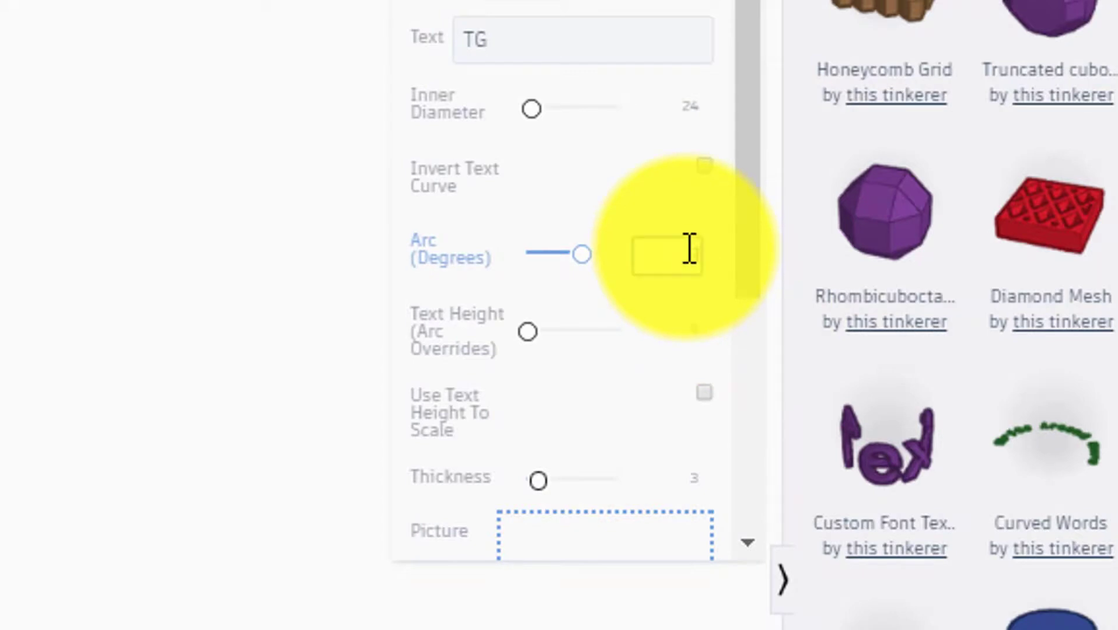
key(Return)
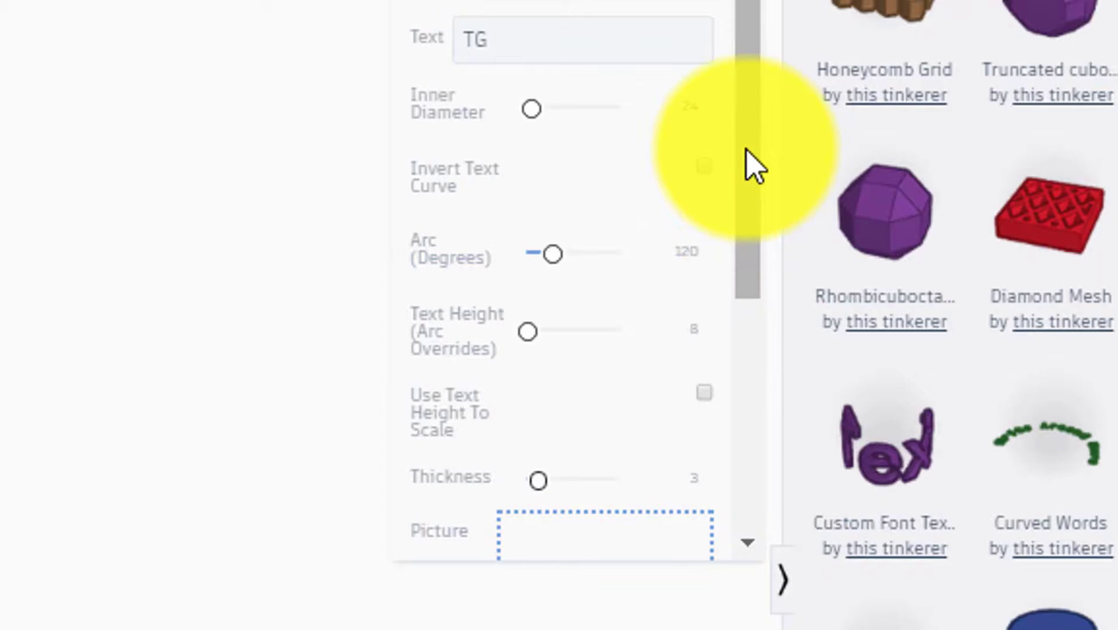
drag(747, 150, 761, 327)
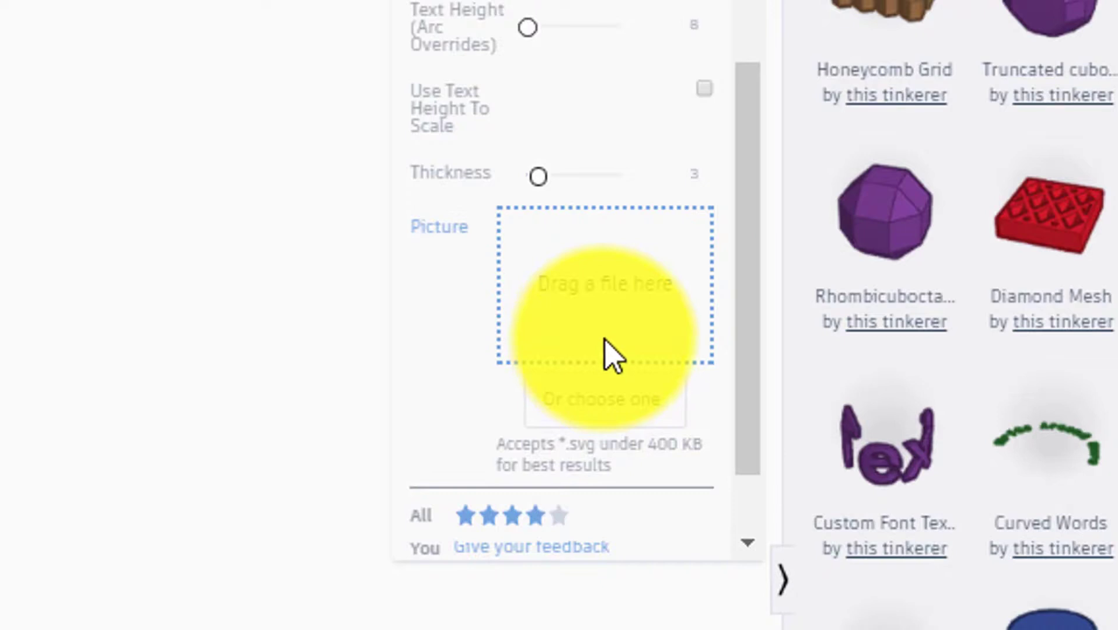
Move the TG lettering onto the orange ring's outer wall and set the lettering's height to 8 mm.
click(413, 396)
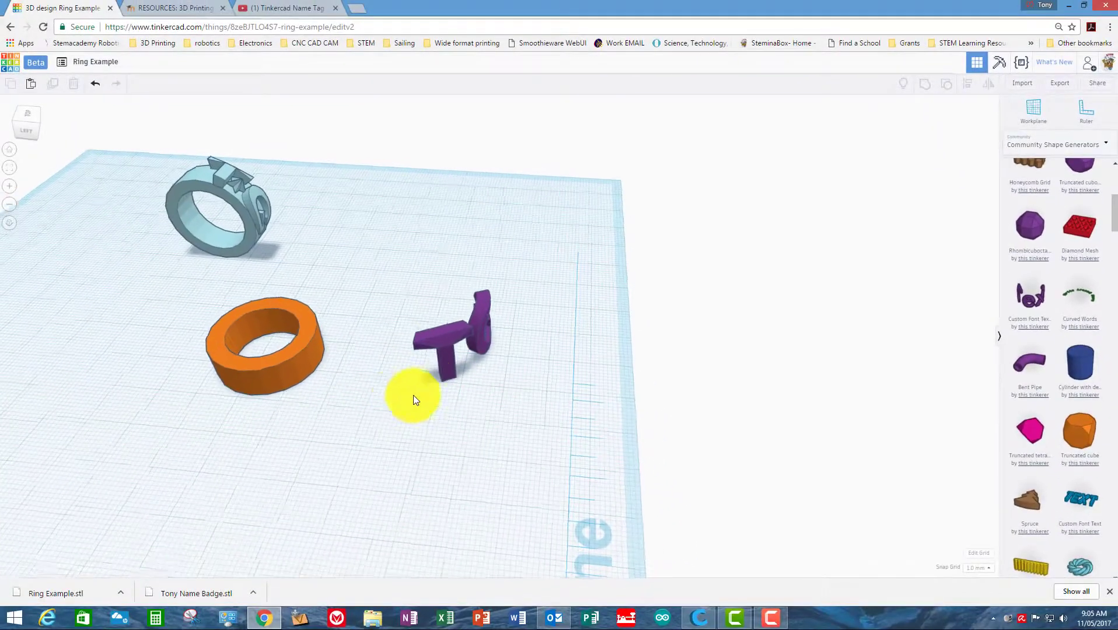
drag(444, 334, 257, 345)
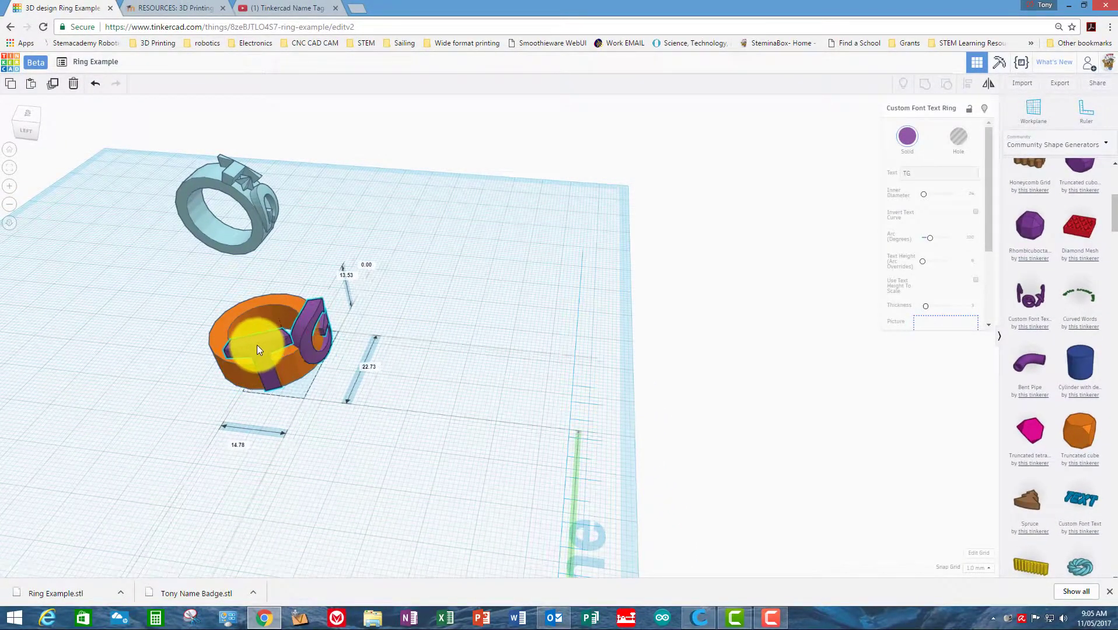
right_drag(323, 442, 401, 411)
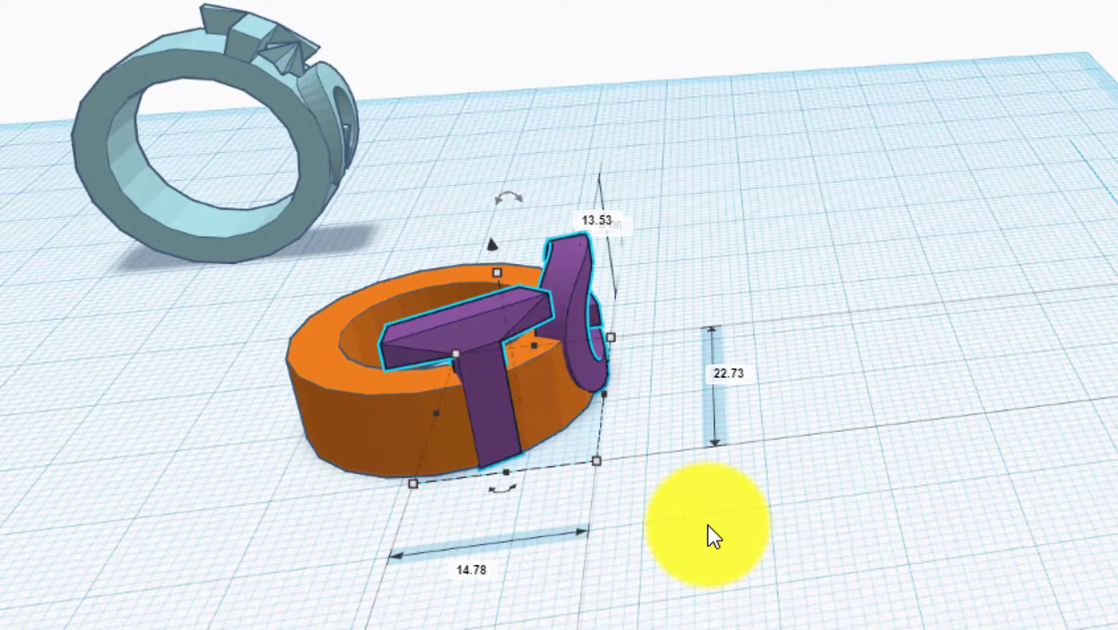
scroll(707, 525, up, 3)
middle_drag(705, 533, 1012, 402)
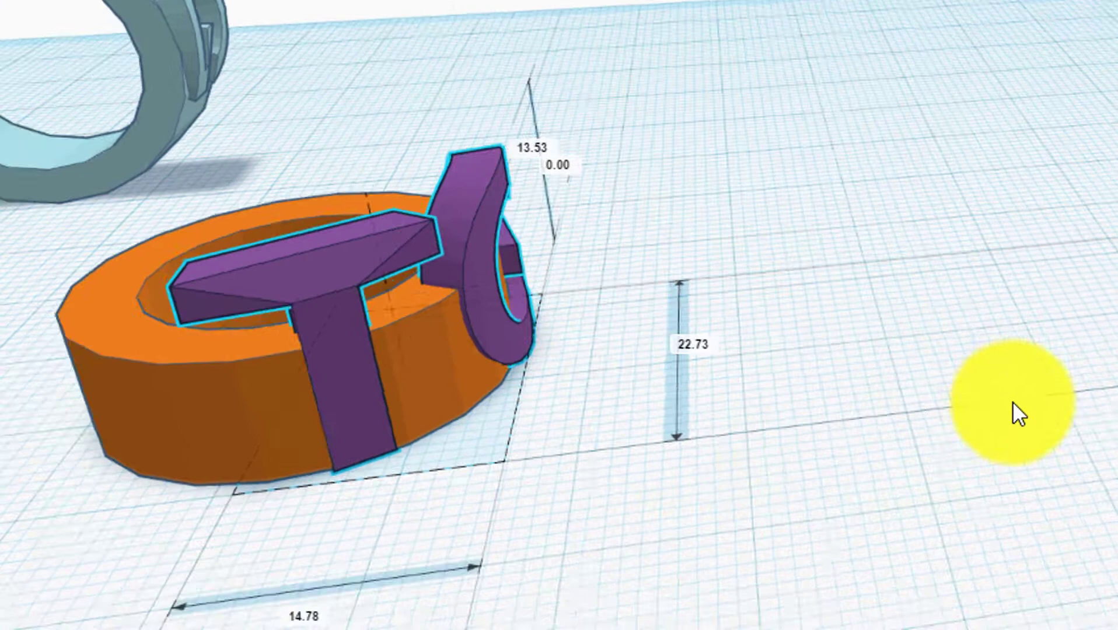
right_drag(1047, 423, 706, 429)
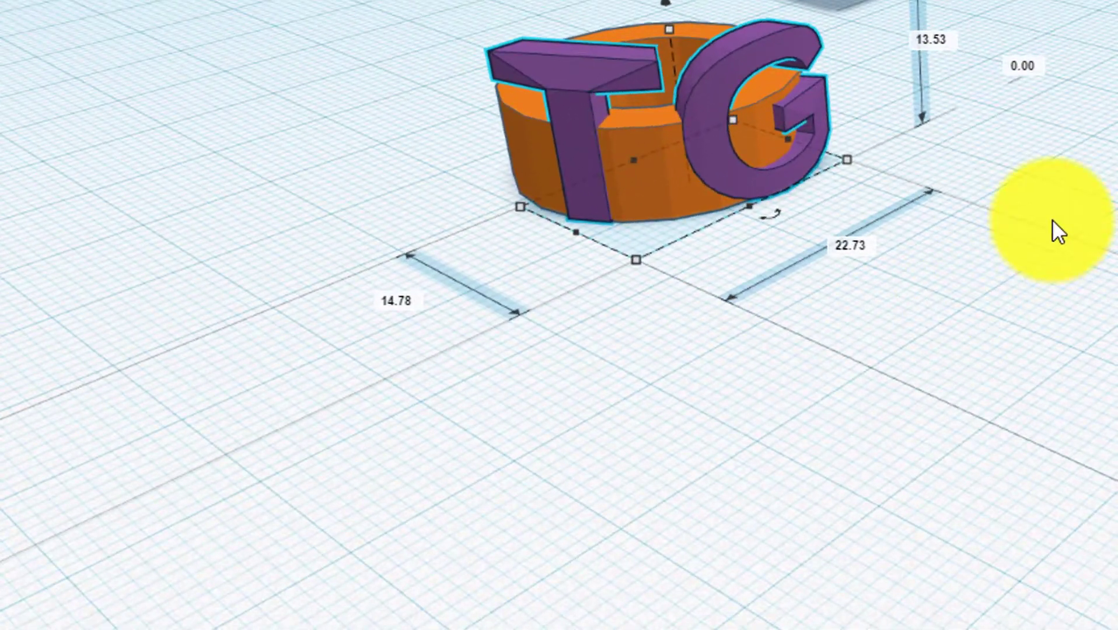
middle_drag(986, 221, 1117, 430)
scroll(1021, 210, up, 5)
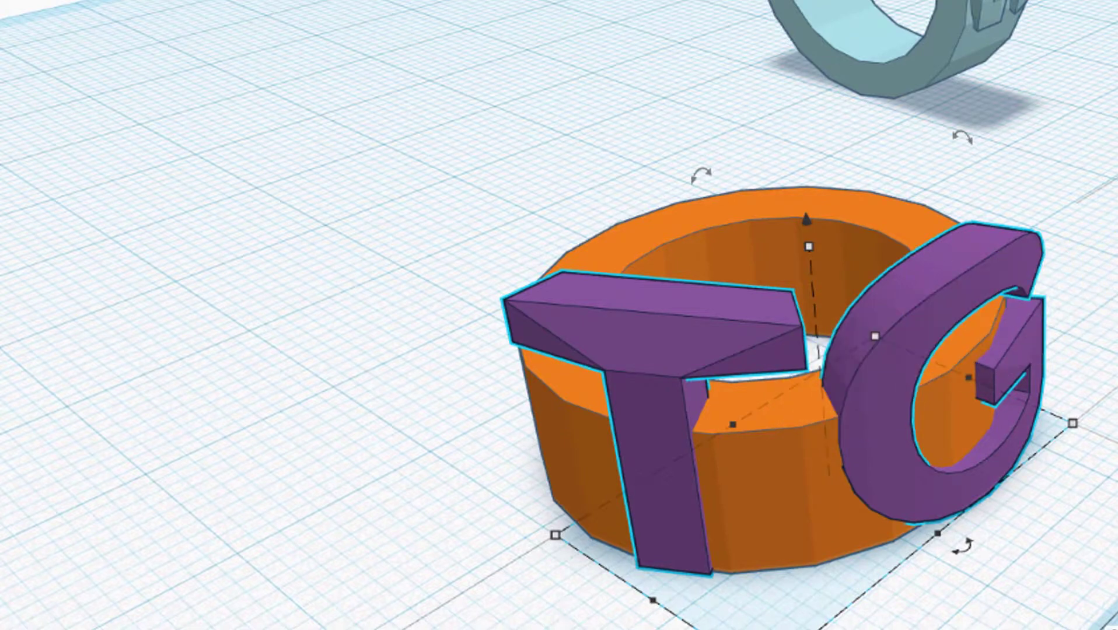
click(915, 199)
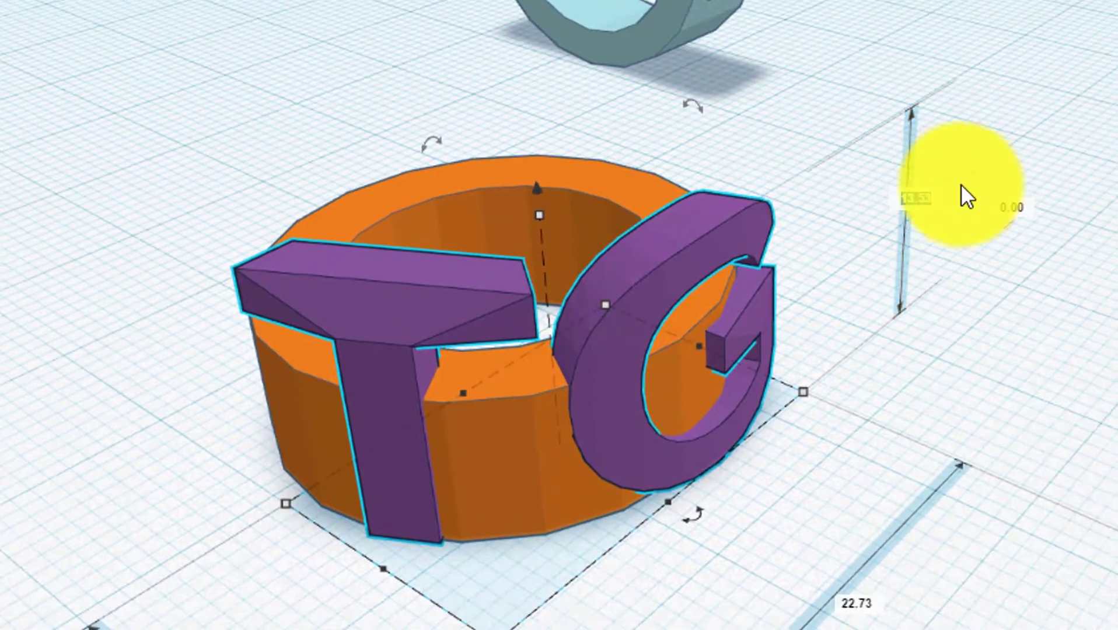
text(8)
key(Return)
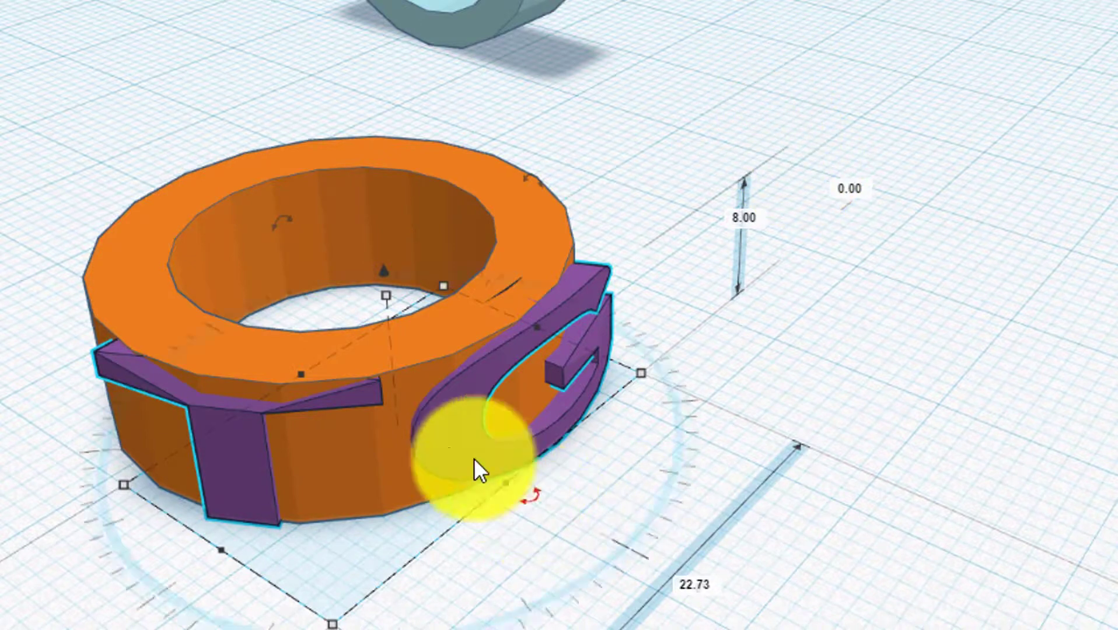
Fine-position the TG lettering so both letters sit against the orange ring's outer wall and slightly overlap it.
drag(438, 442, 444, 484)
right_drag(674, 168, 620, 406)
middle_drag(635, 382, 827, 463)
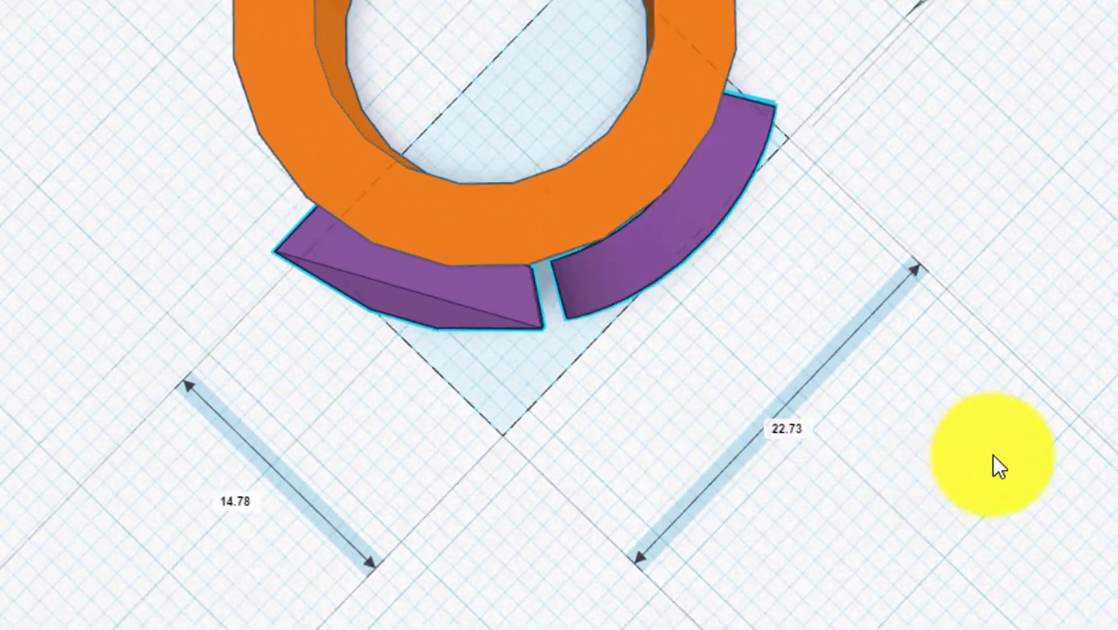
right_drag(710, 444, 624, 387)
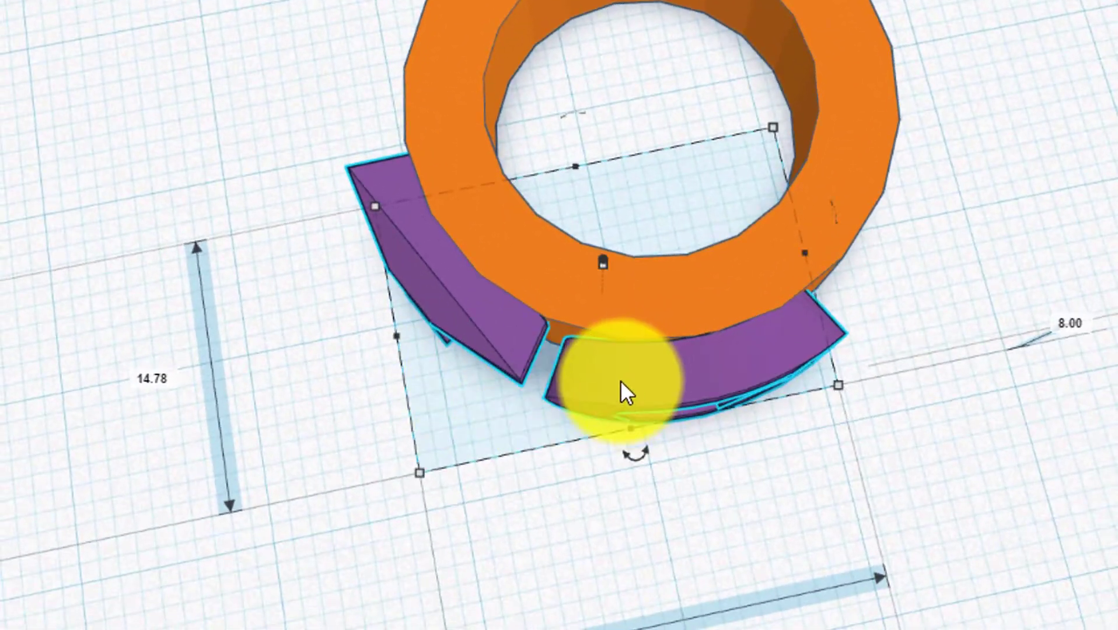
drag(640, 377, 641, 364)
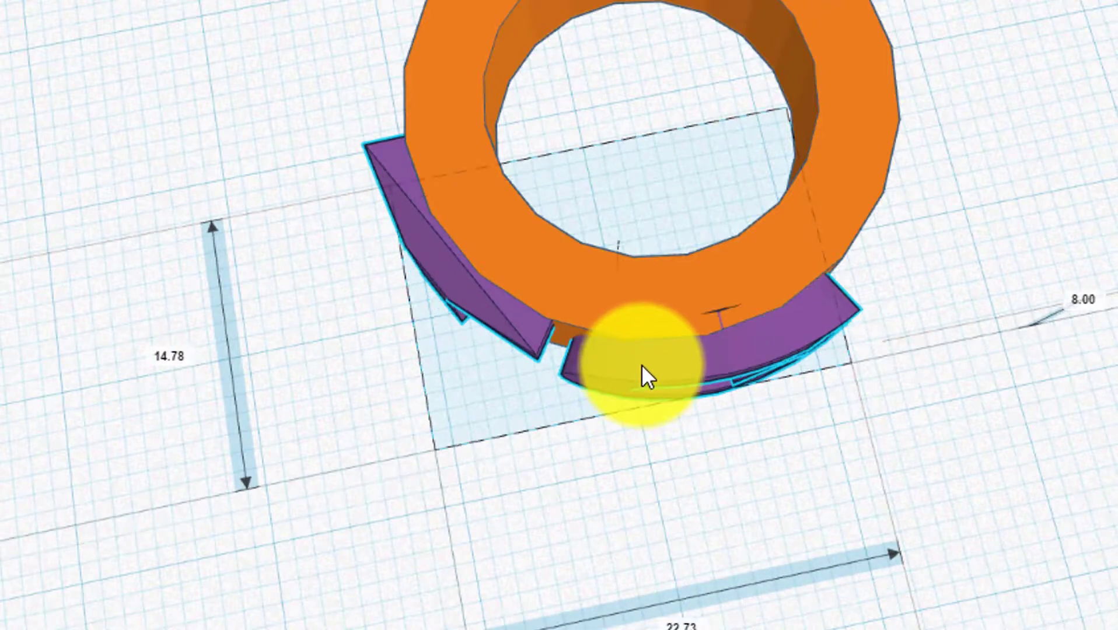
Group the TG lettering with the orange ring into one shape.
right_drag(636, 471, 102, 382)
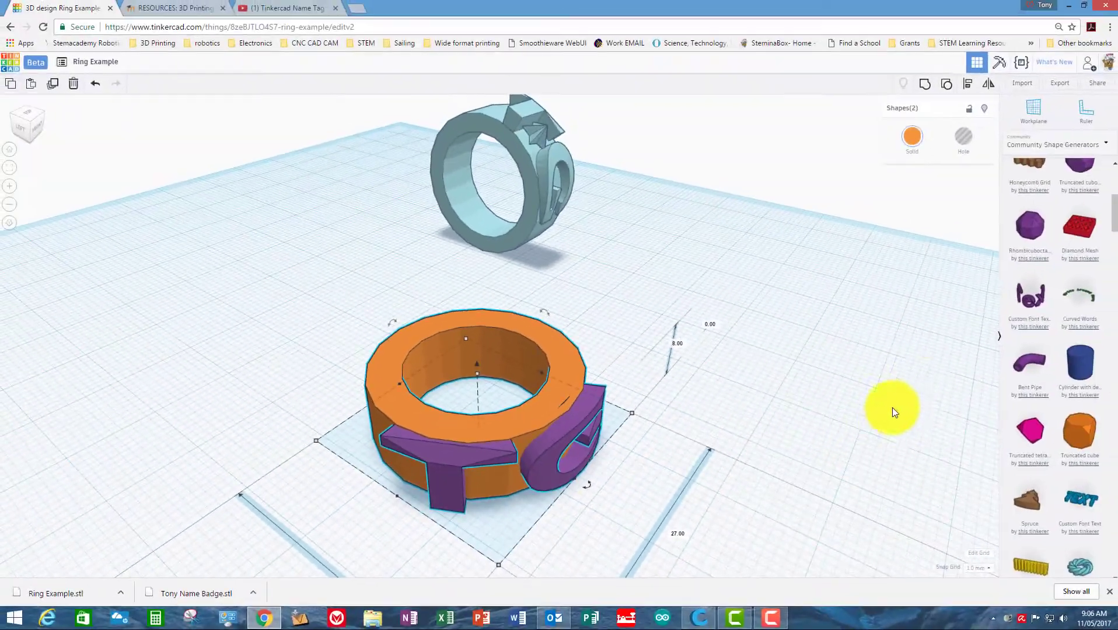
click(927, 87)
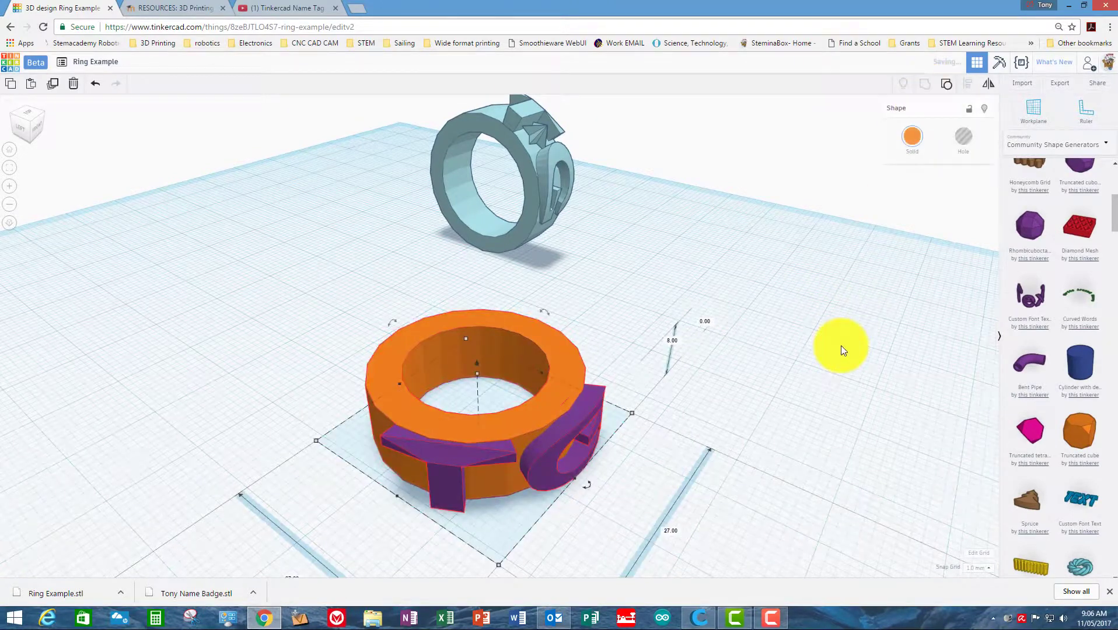
click(719, 395)
click(571, 446)
click(727, 414)
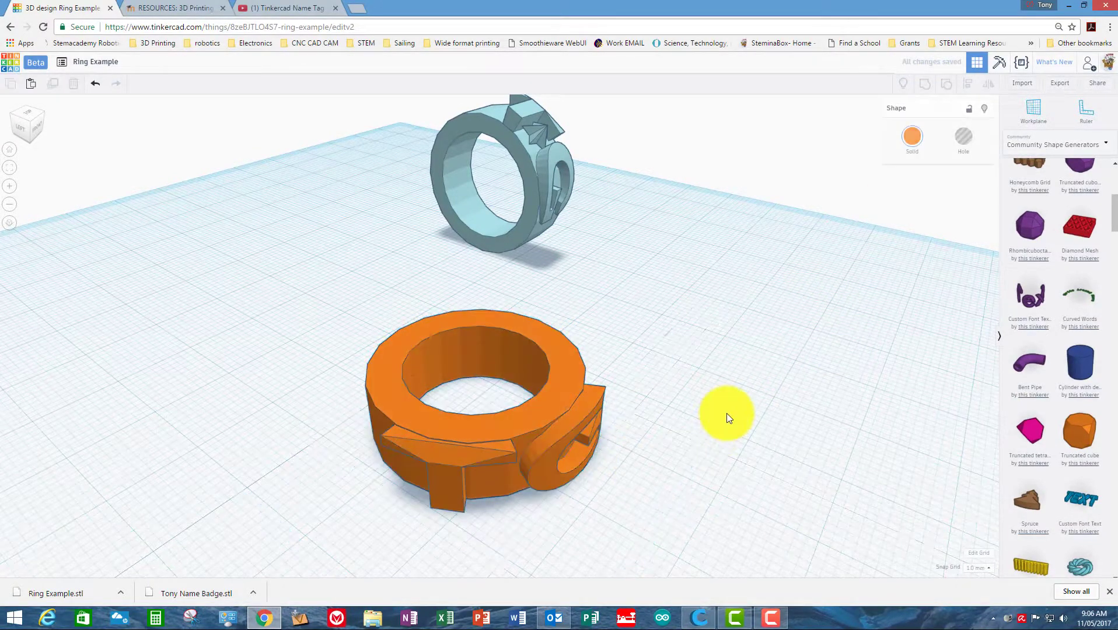
Switch the shape library back to the Basic Shapes collection.
right_drag(704, 436, 518, 188)
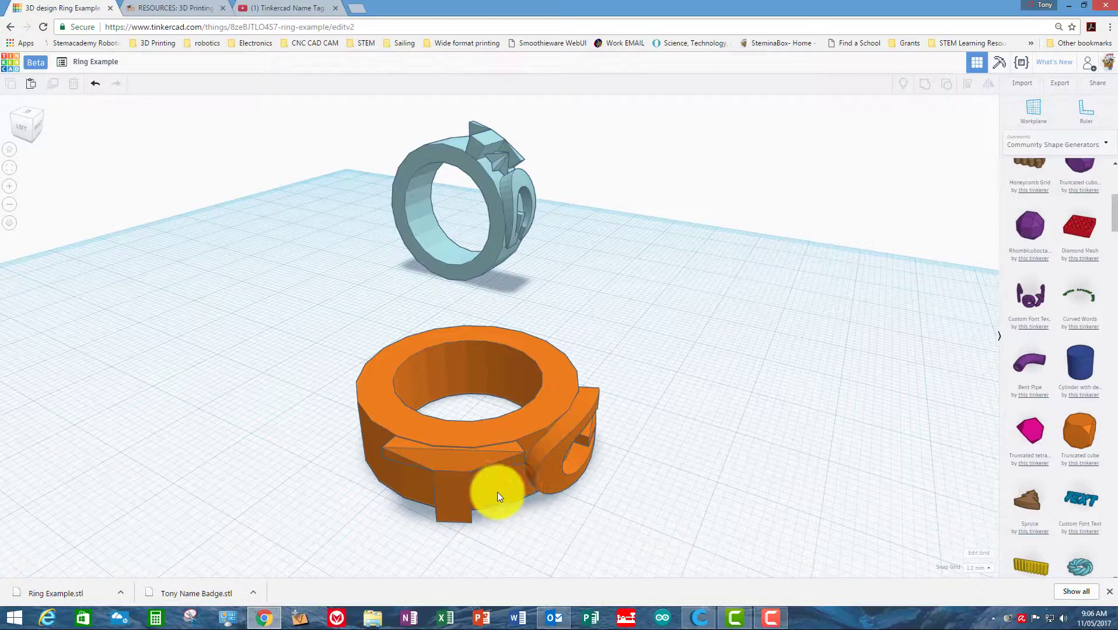
right_drag(619, 506, 679, 441)
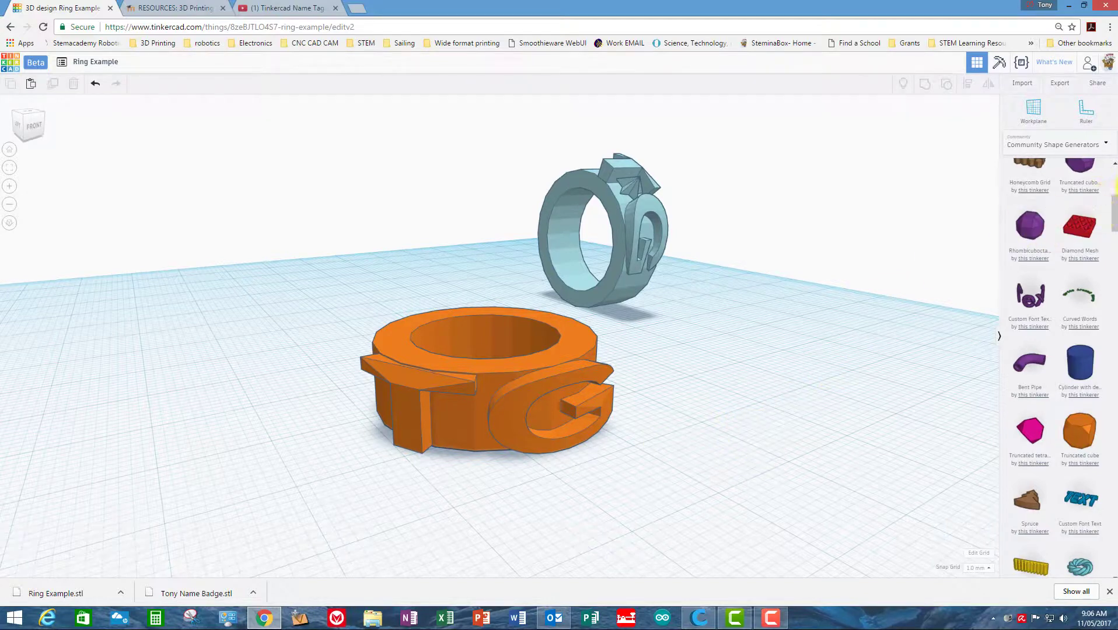
drag(1114, 218, 1114, 190)
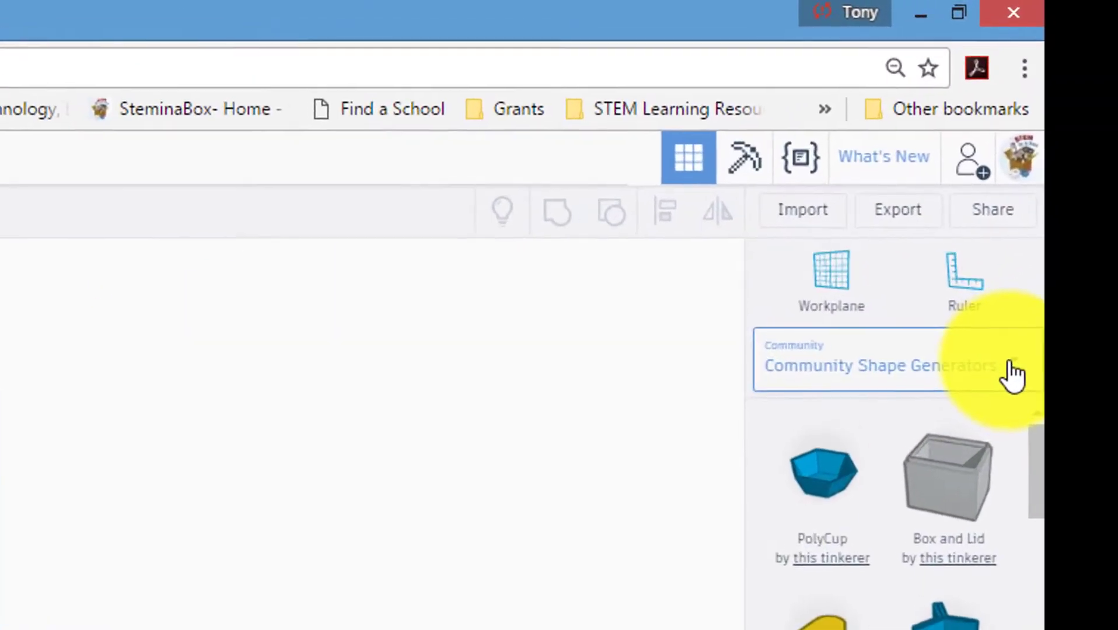
click(1104, 146)
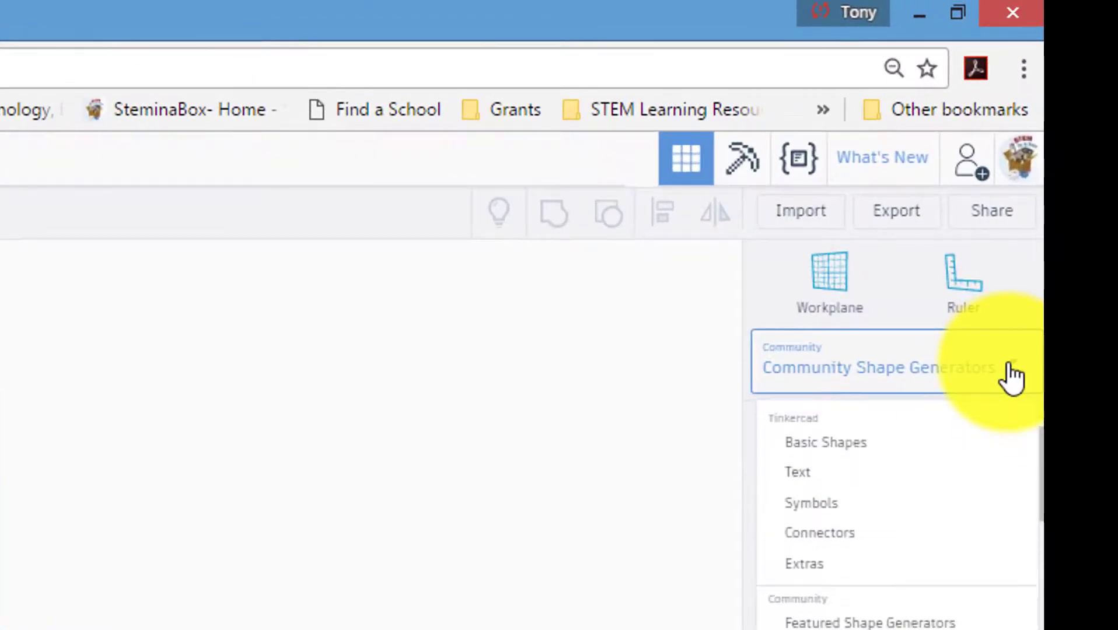
click(875, 450)
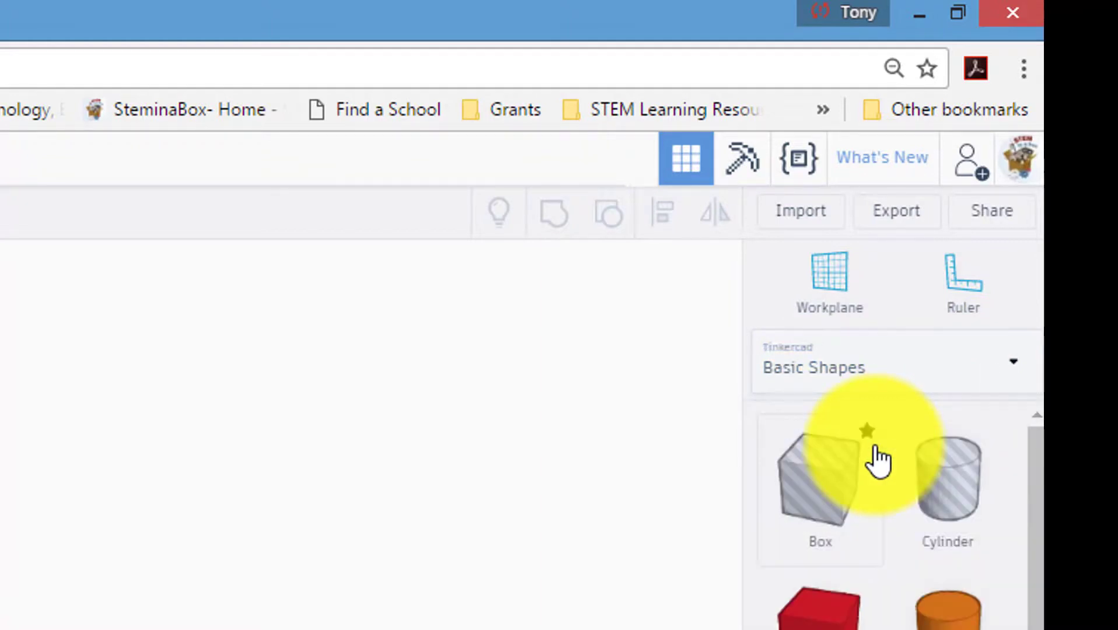
Open the Symbols shape collection and place a Star on the workplane beside the orange ring.
click(1018, 382)
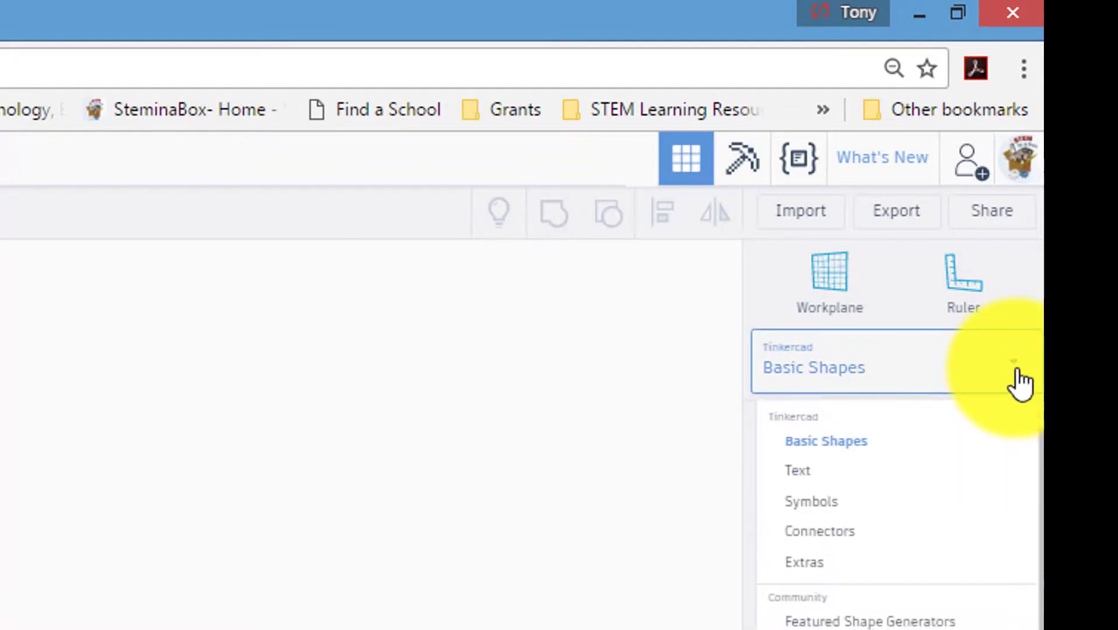
click(830, 509)
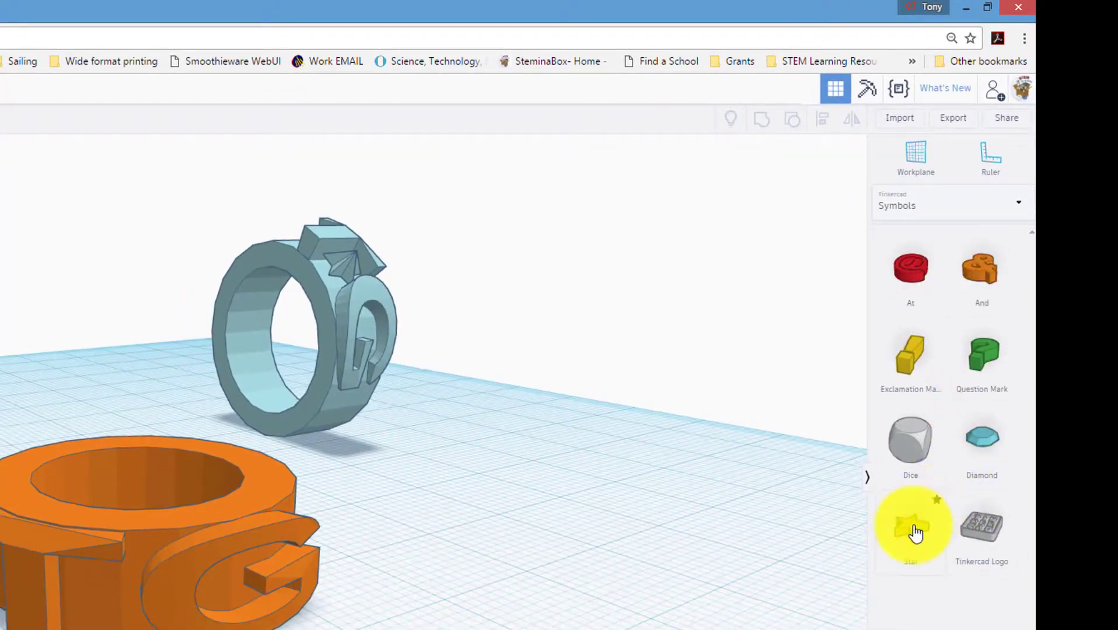
drag(915, 532, 513, 581)
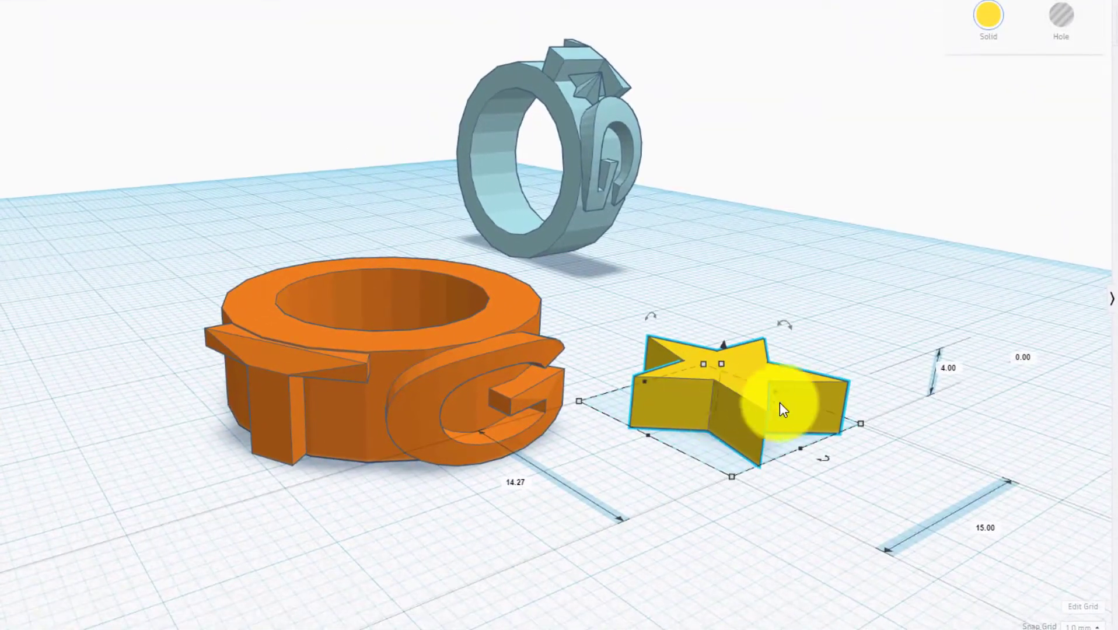
Set the star's length and width to 4 mm each and its height to 2 mm.
right_drag(782, 404, 719, 469)
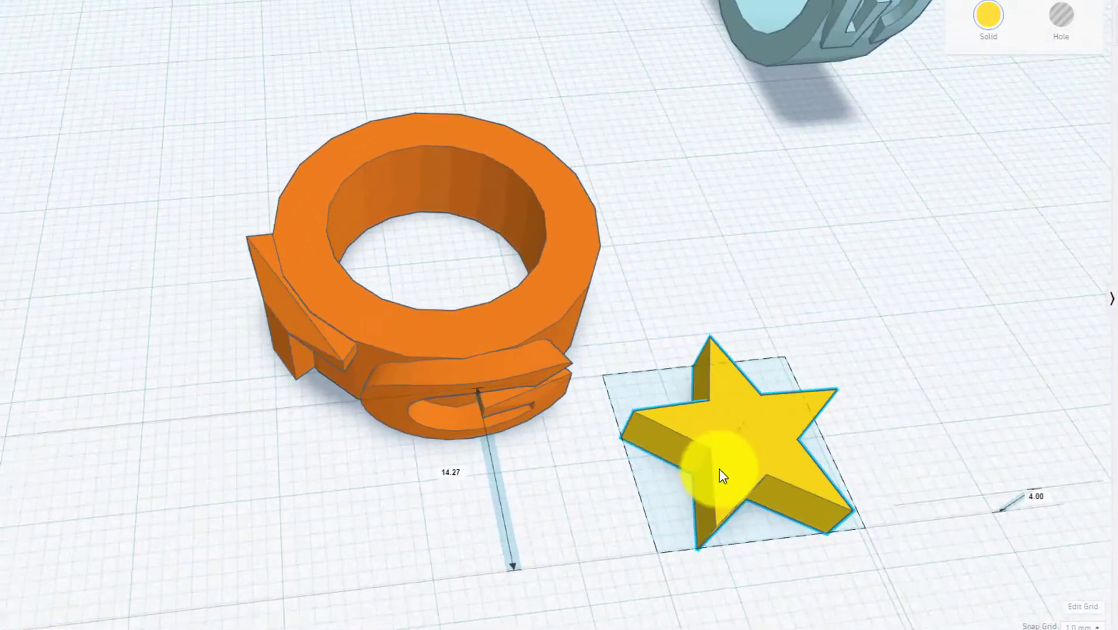
middle_drag(857, 460, 787, 292)
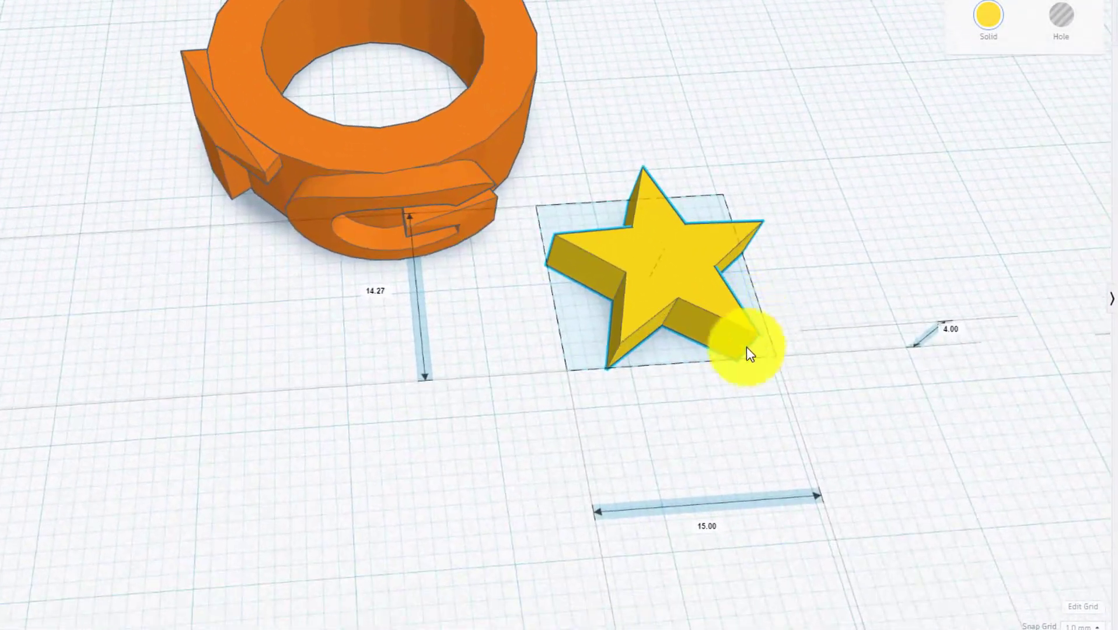
click(705, 528)
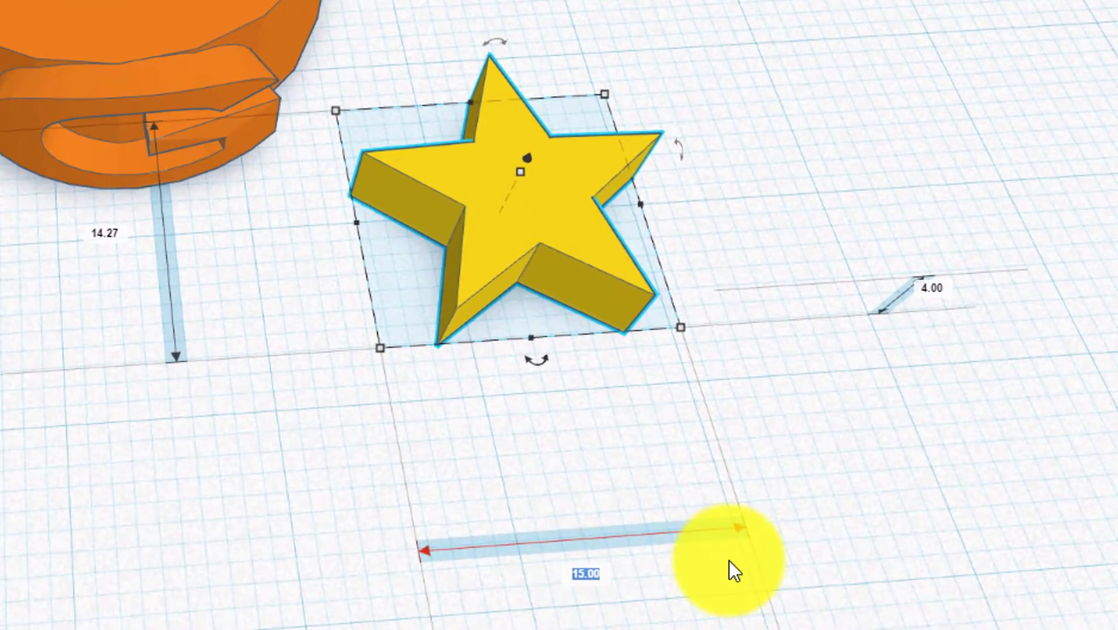
text(4)
key(Return)
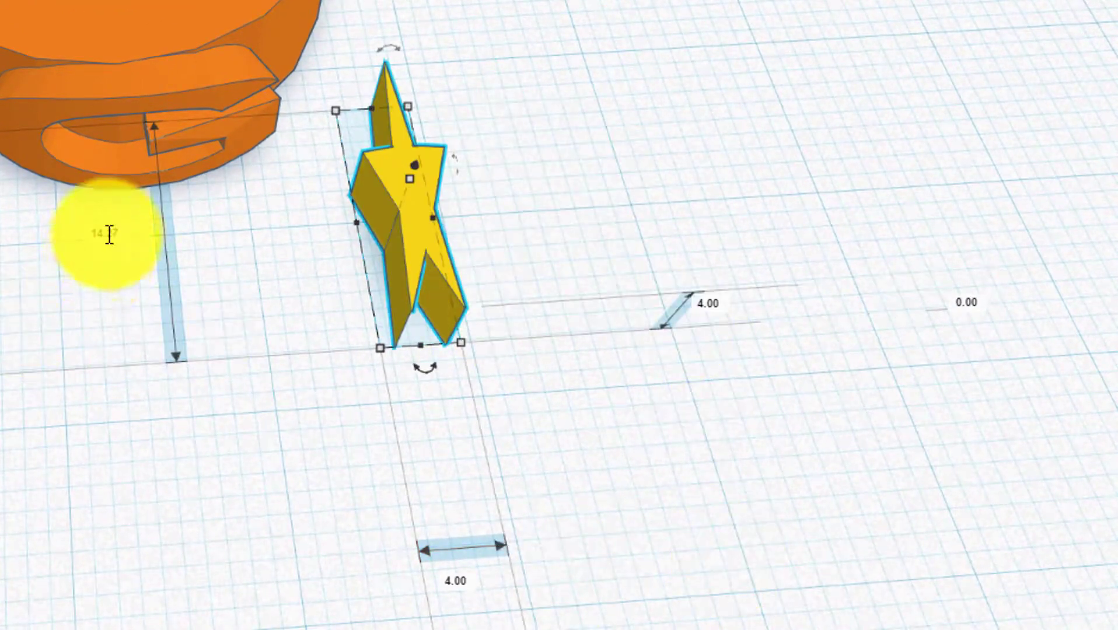
text(4)
key(Return)
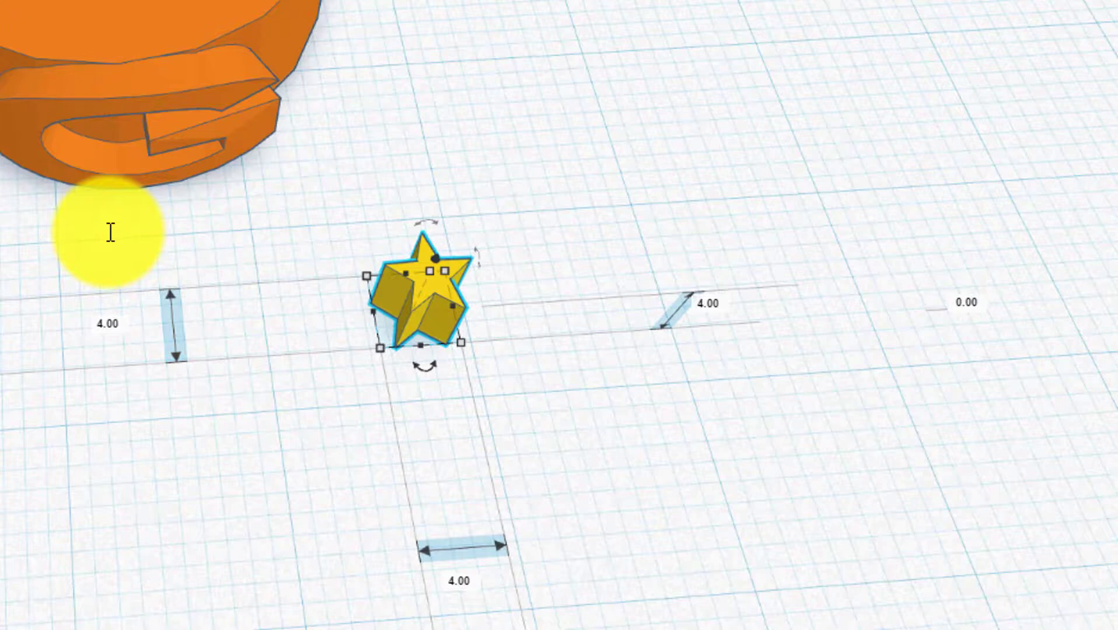
right_drag(498, 384, 516, 347)
key(f)
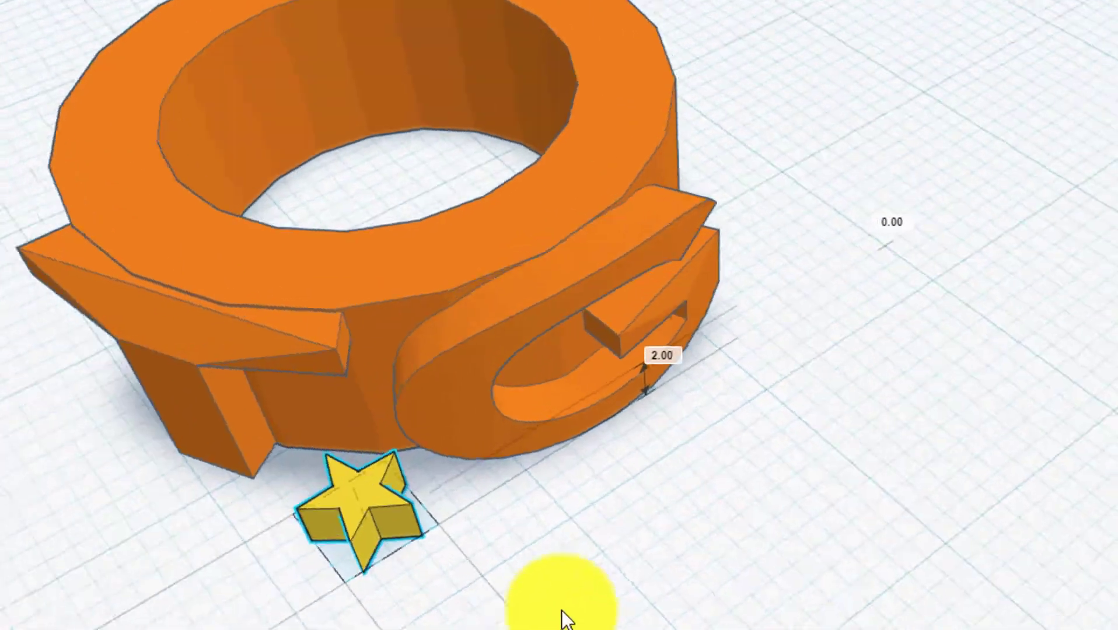
Rotate the star 90° so it stands upright and raise it 2 mm above the workplane.
scroll(356, 623, up, 2)
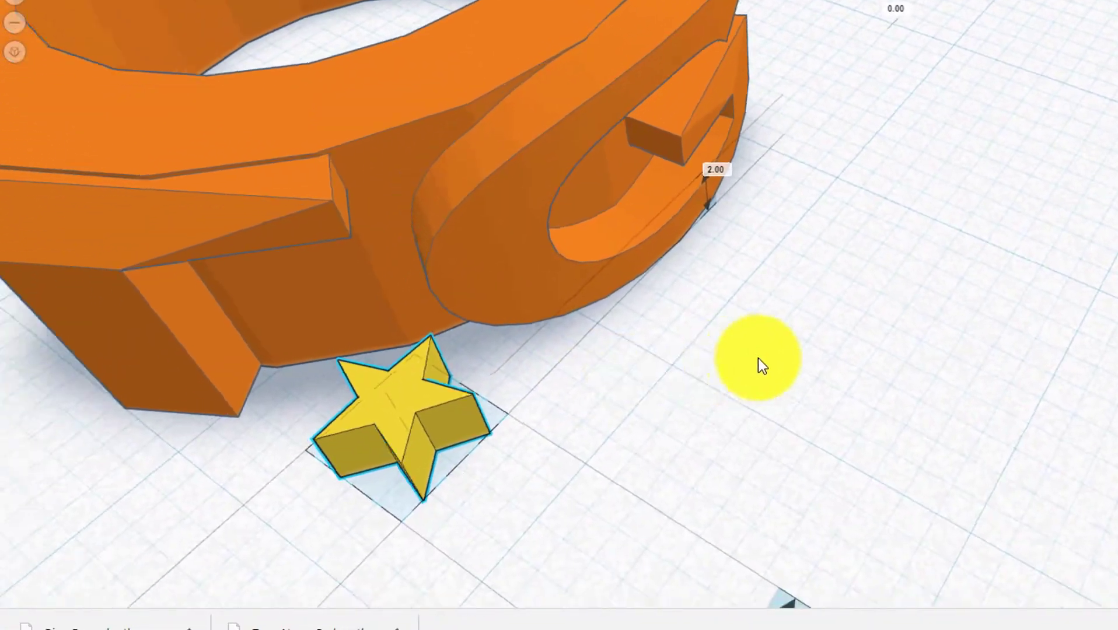
middle_drag(758, 359, 1117, 244)
right_drag(676, 429, 829, 389)
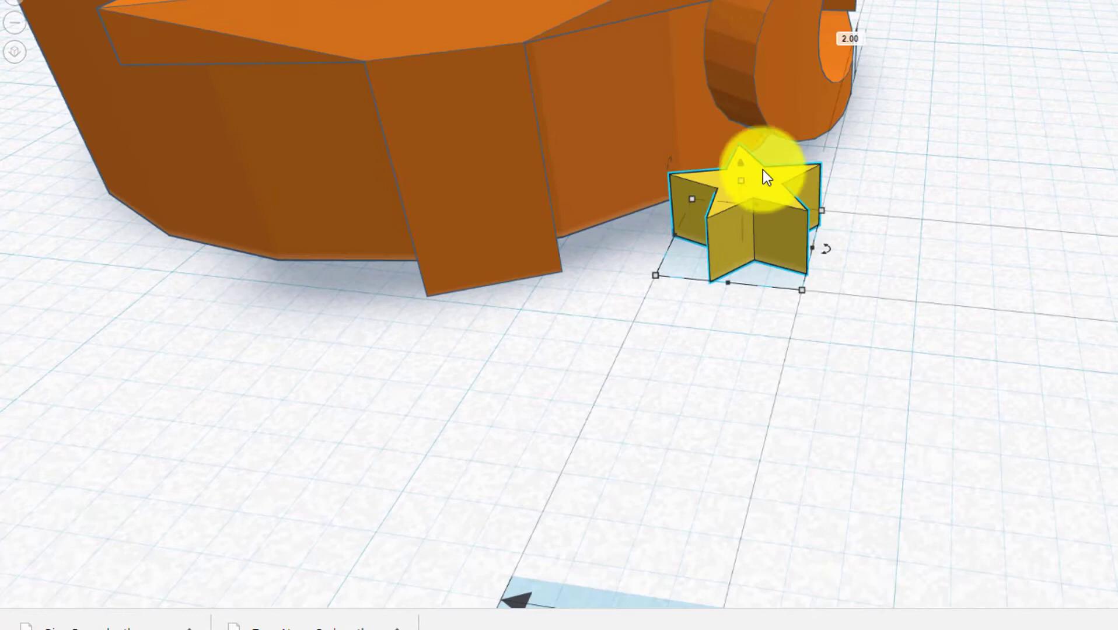
drag(749, 133, 852, 245)
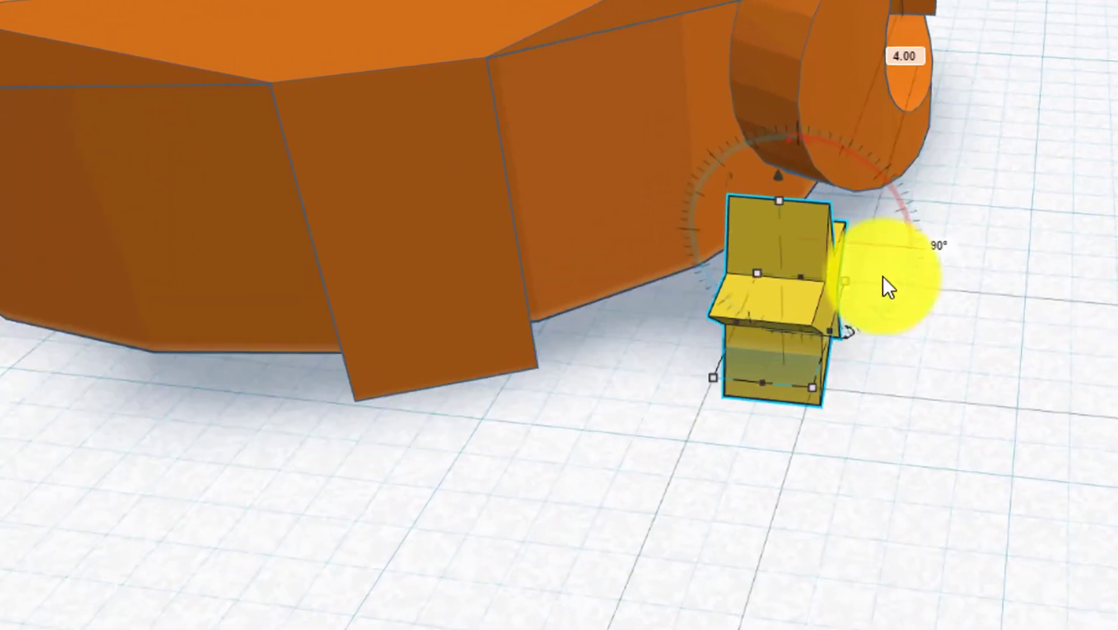
right_drag(807, 492, 782, 598)
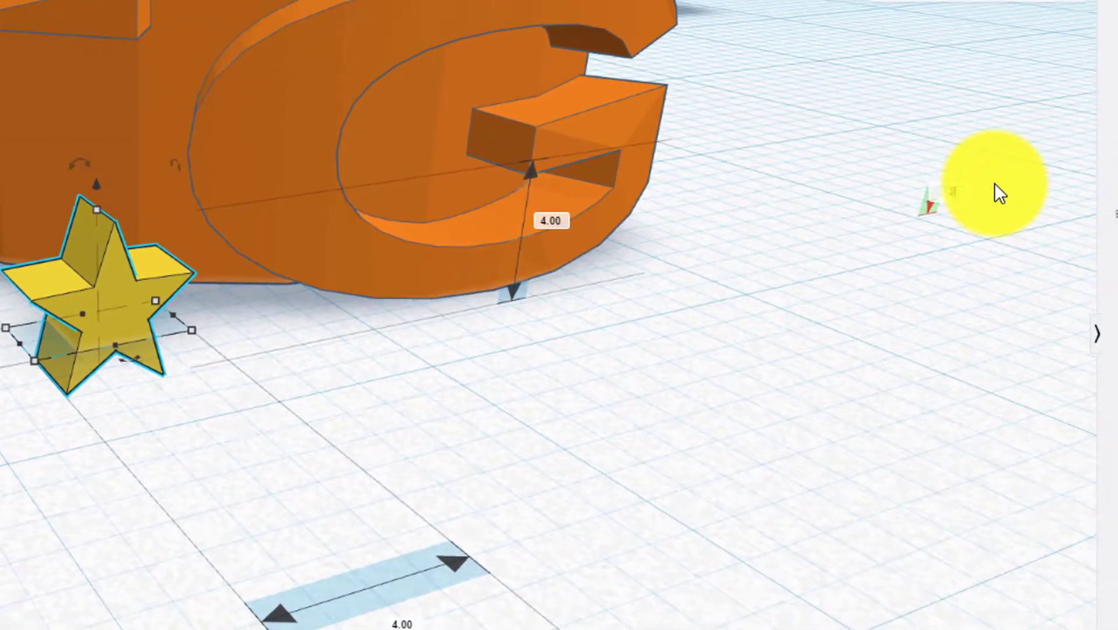
key(Return)
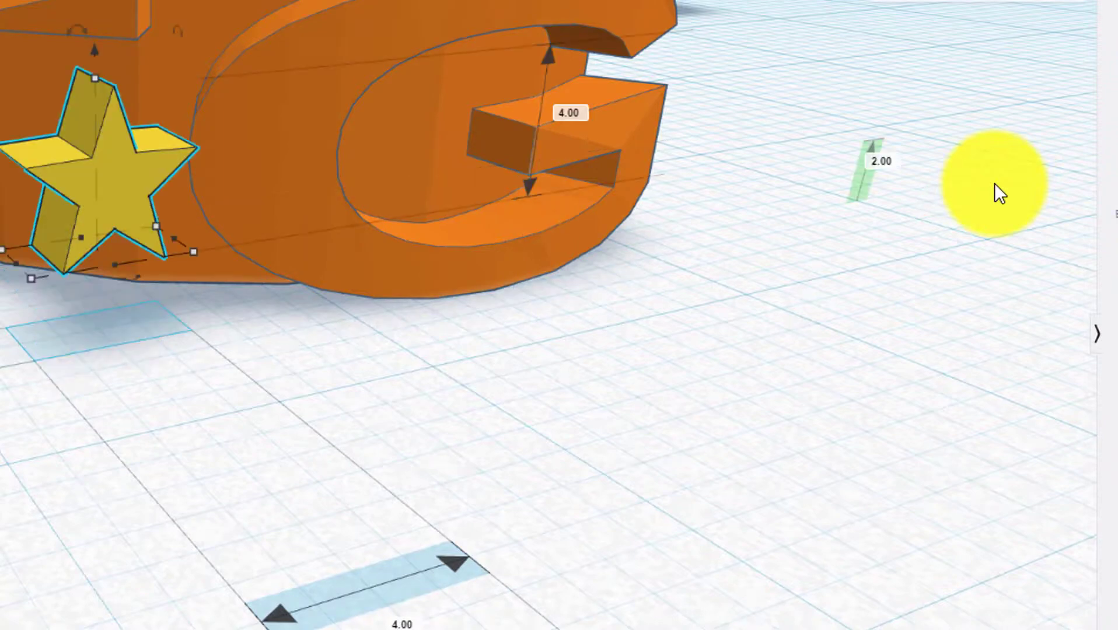
Fit the star against the orange ring's outer wall between the T and G and group it with the ring.
mouse_move(129, 472)
right_down()
mouse_move(419, 379)
mouse_move(129, 423)
mouse_move(114, 461)
right_up()
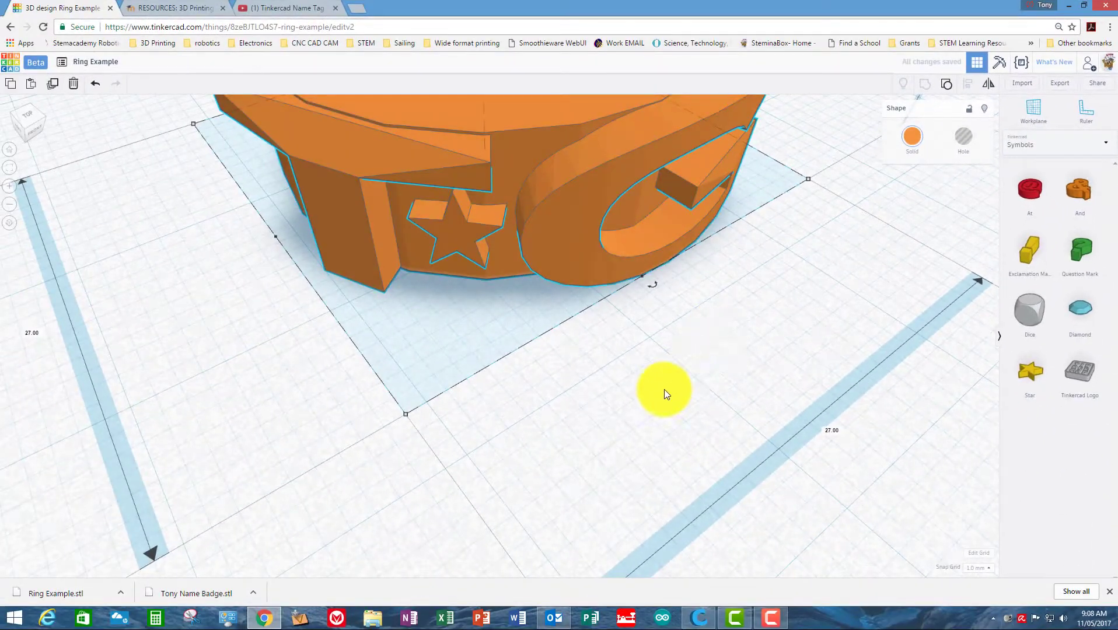
click(664, 390)
Move the light-blue example ring beside the orange ring and rotate it 90° so it lies flat on the workplane.
scroll(659, 392, down, 5)
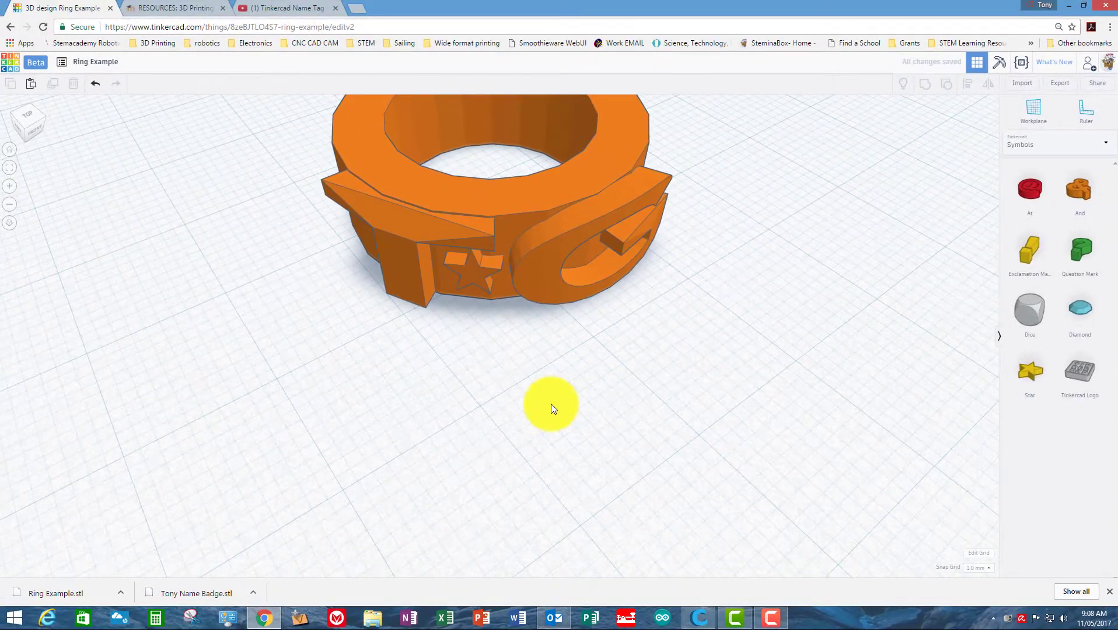
scroll(552, 404, down, 5)
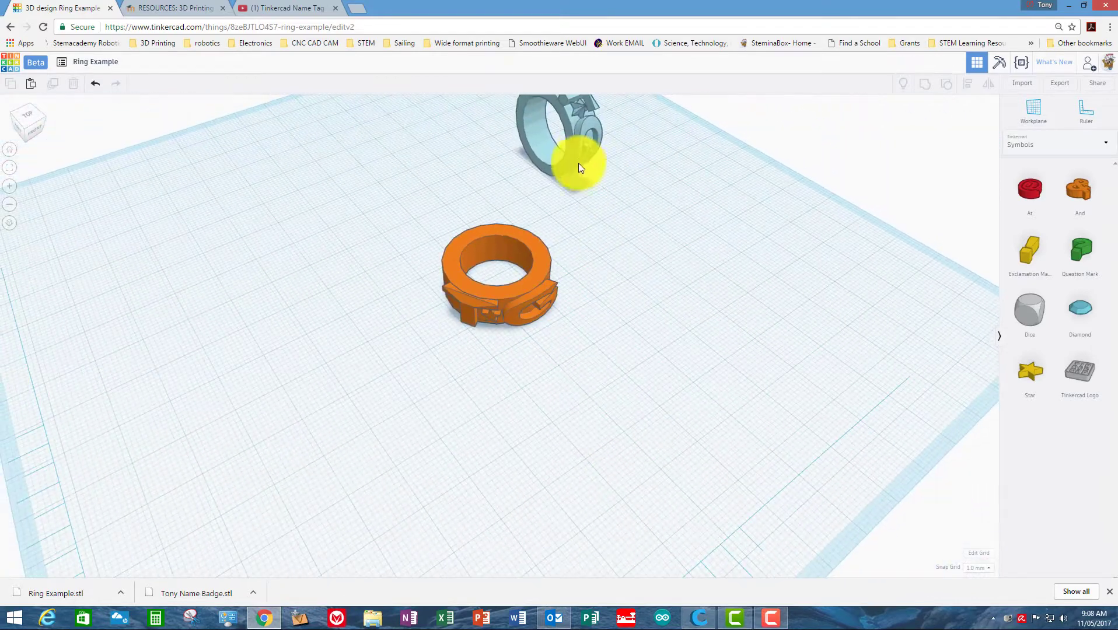
drag(573, 128, 341, 325)
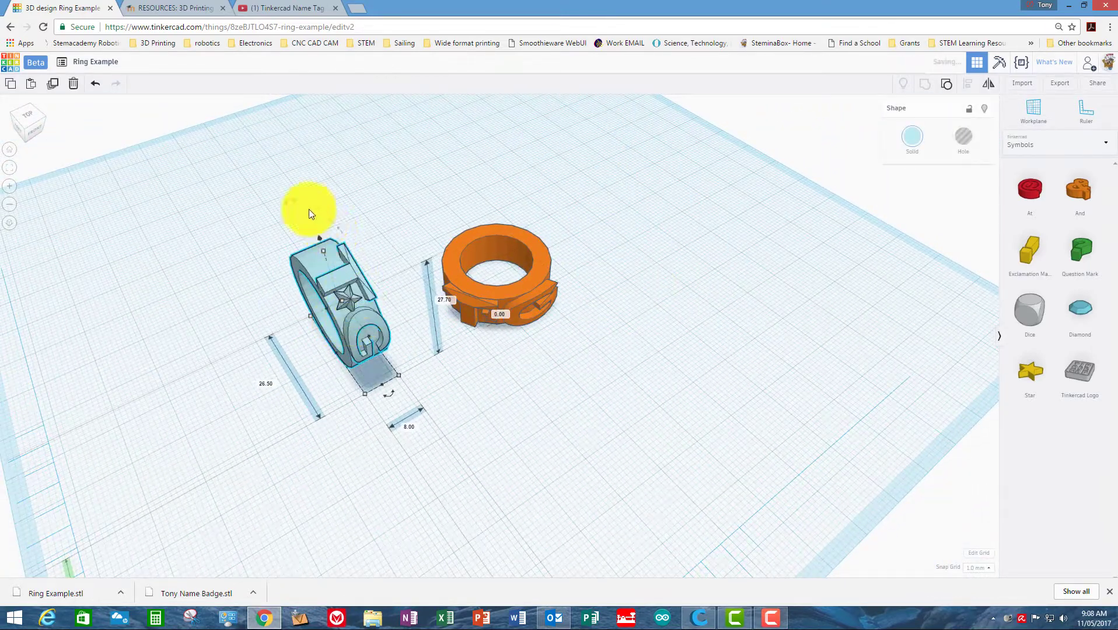
drag(284, 200, 273, 277)
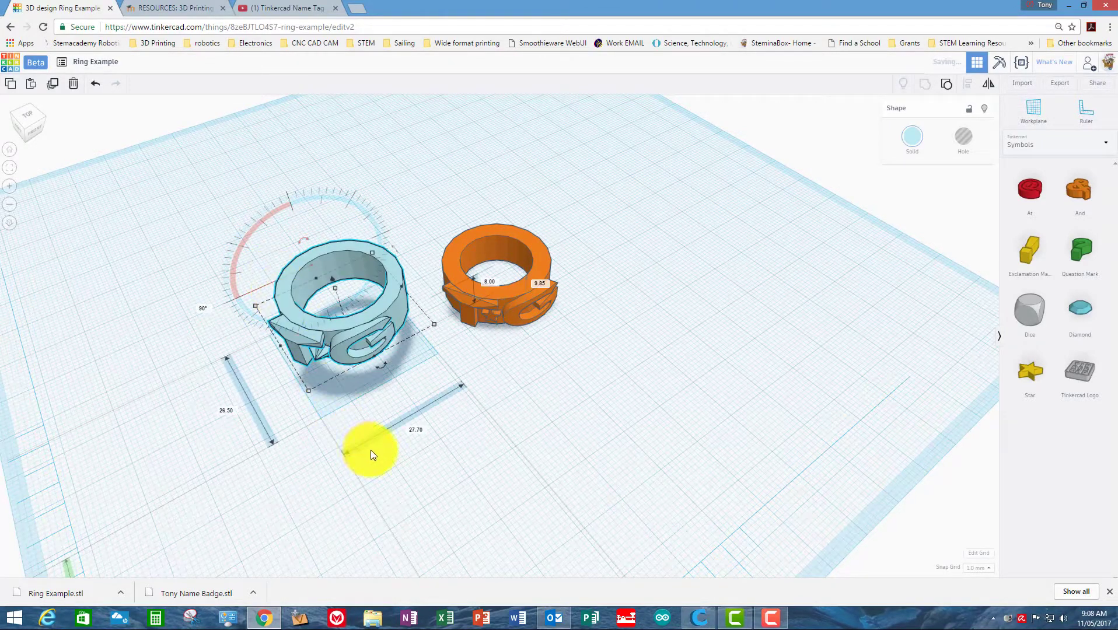
right_drag(371, 453, 561, 410)
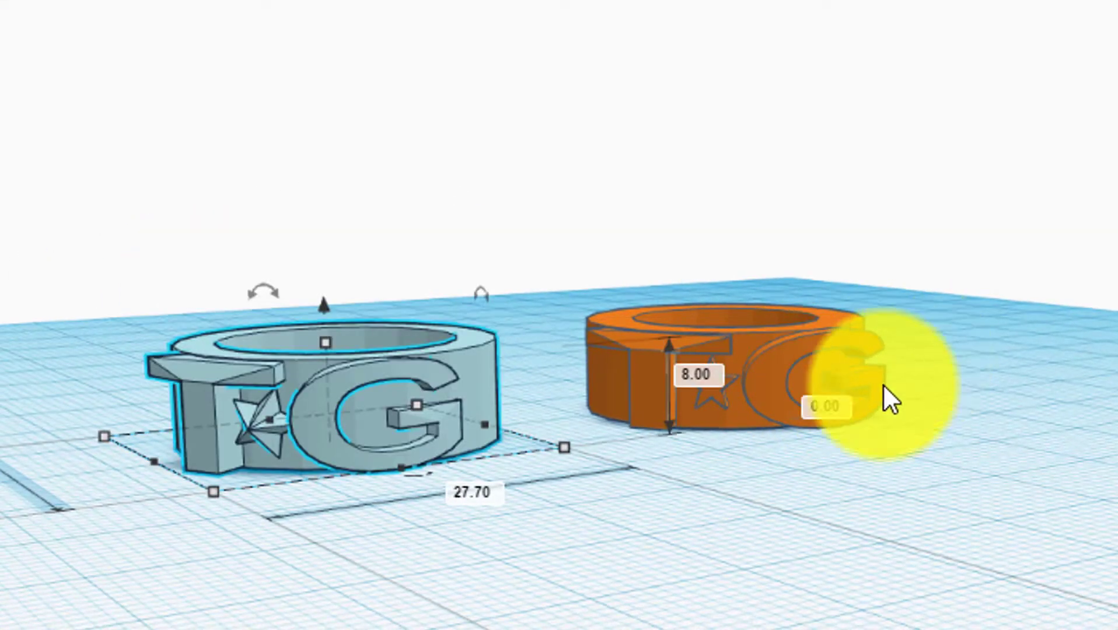
Move the orange ring closer to the light-blue example ring.
click(621, 595)
right_drag(621, 594, 726, 381)
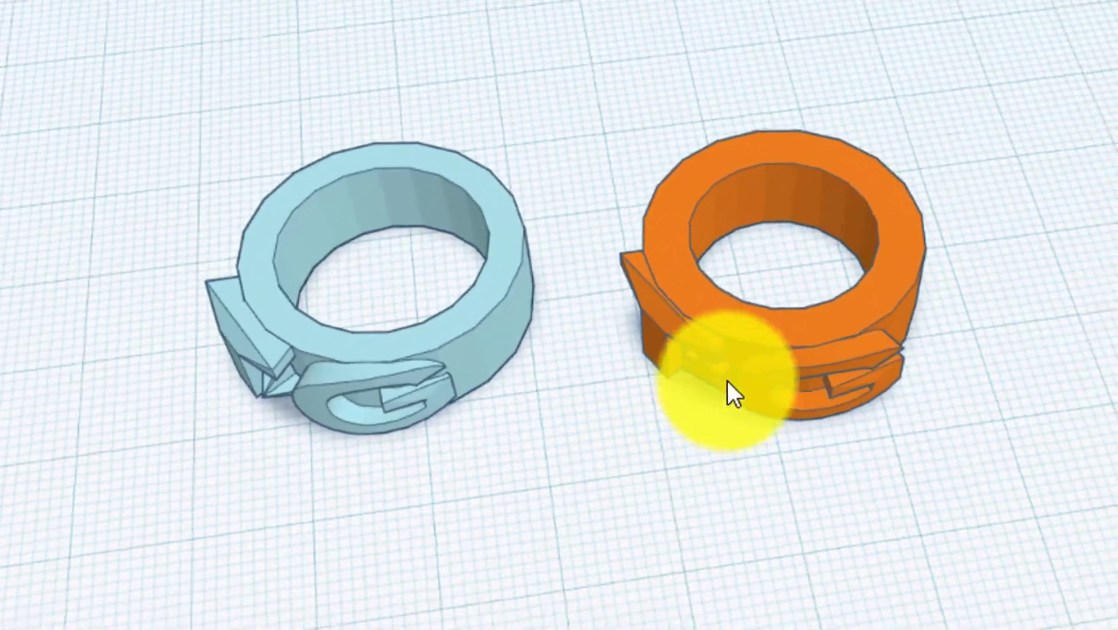
drag(548, 312, 515, 311)
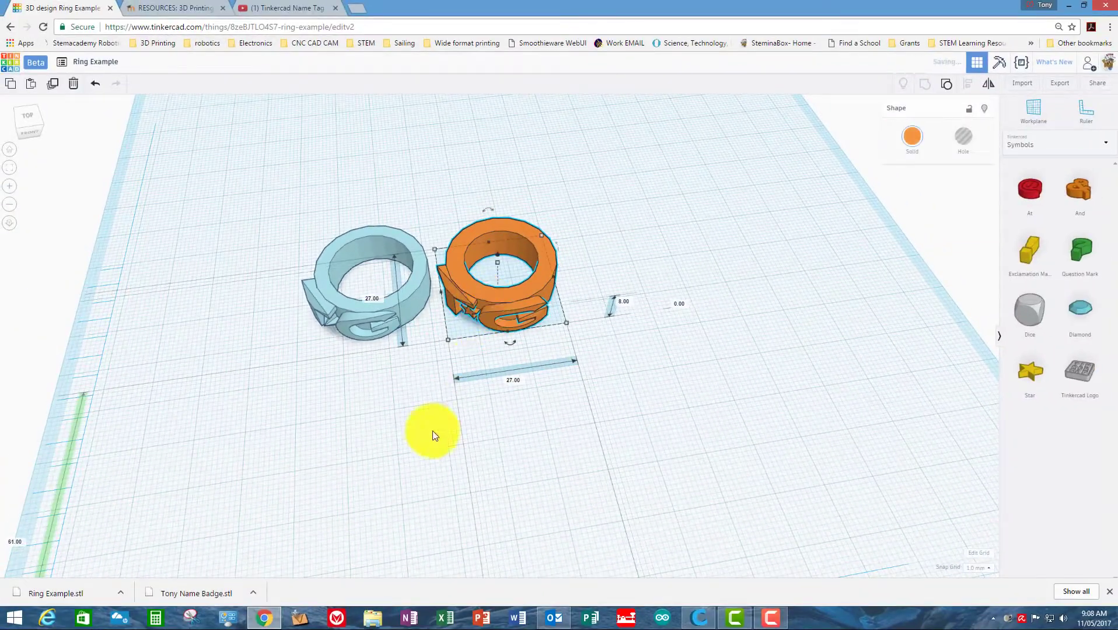
click(405, 449)
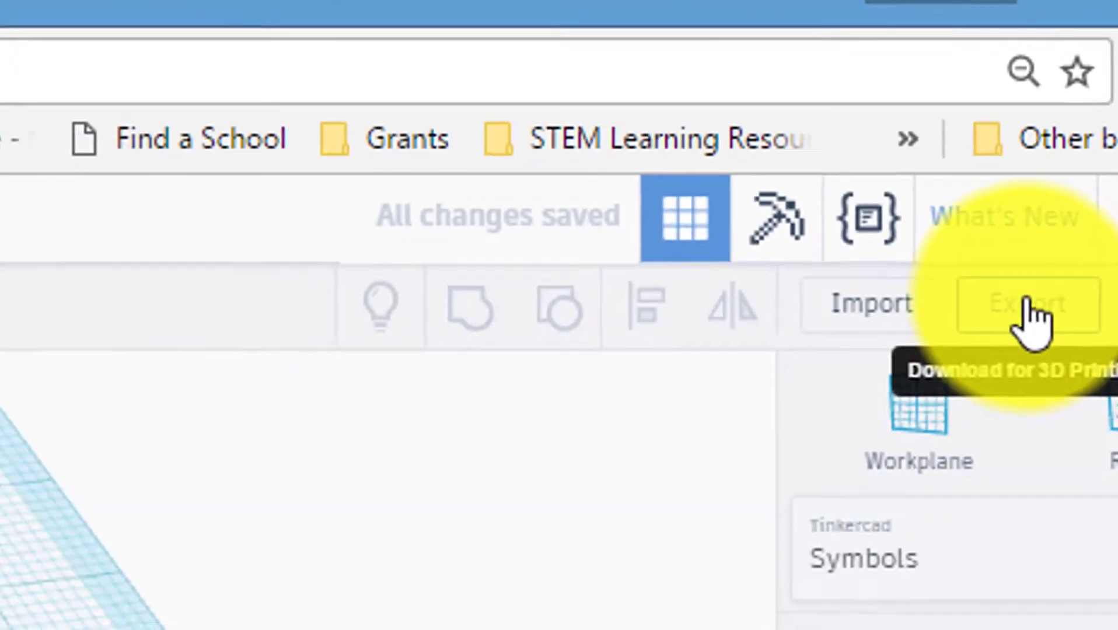
Export everything in the design as an STL file for 3D printing.
click(1060, 83)
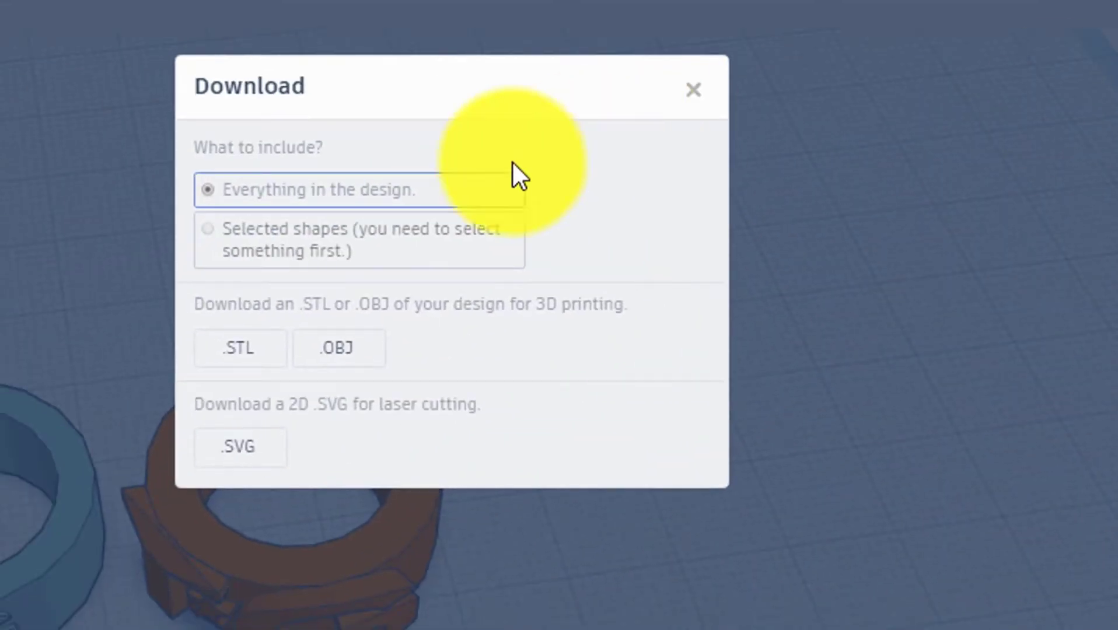
click(94, 400)
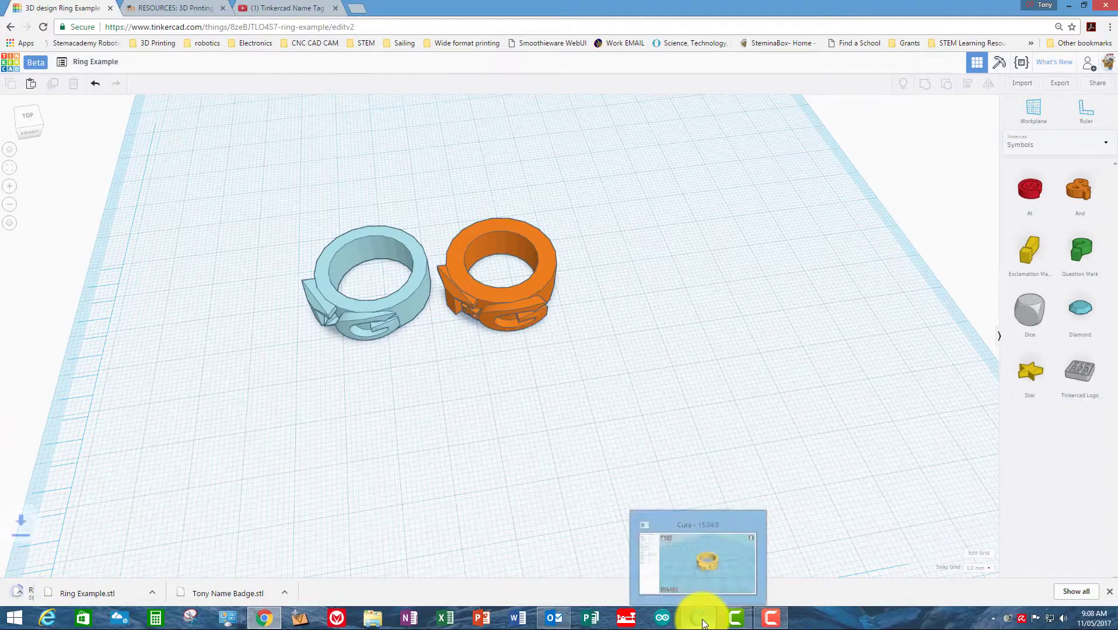
Switch to Cura and replace the ring model on the build plate with Ring Example (1).stl from the Downloads folder.
click(698, 555)
key(Delete)
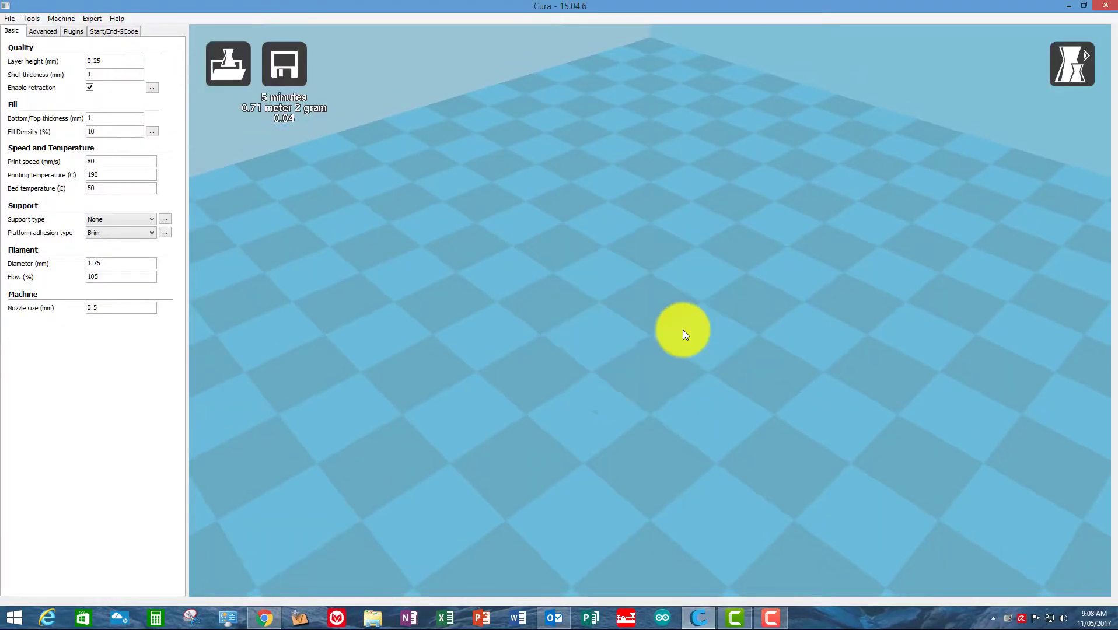
click(225, 65)
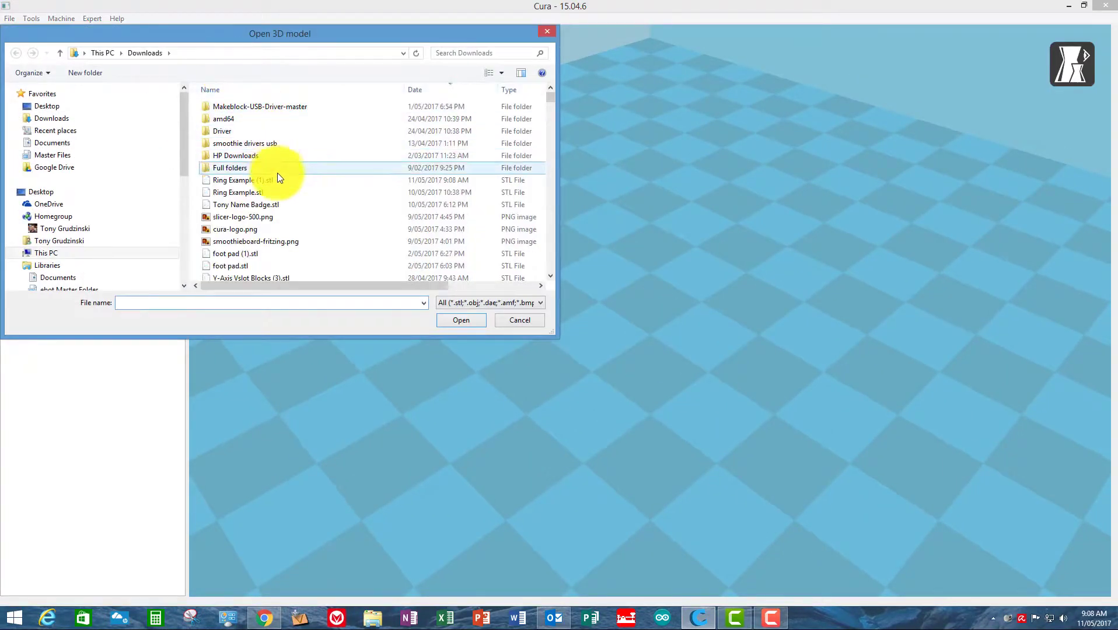
click(276, 179)
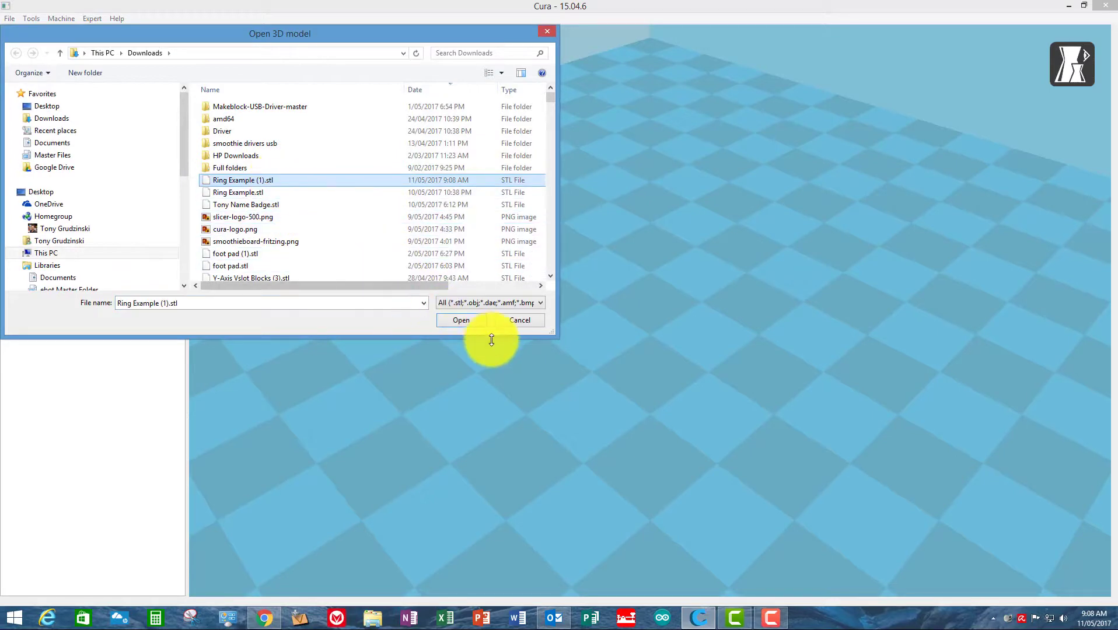
click(466, 322)
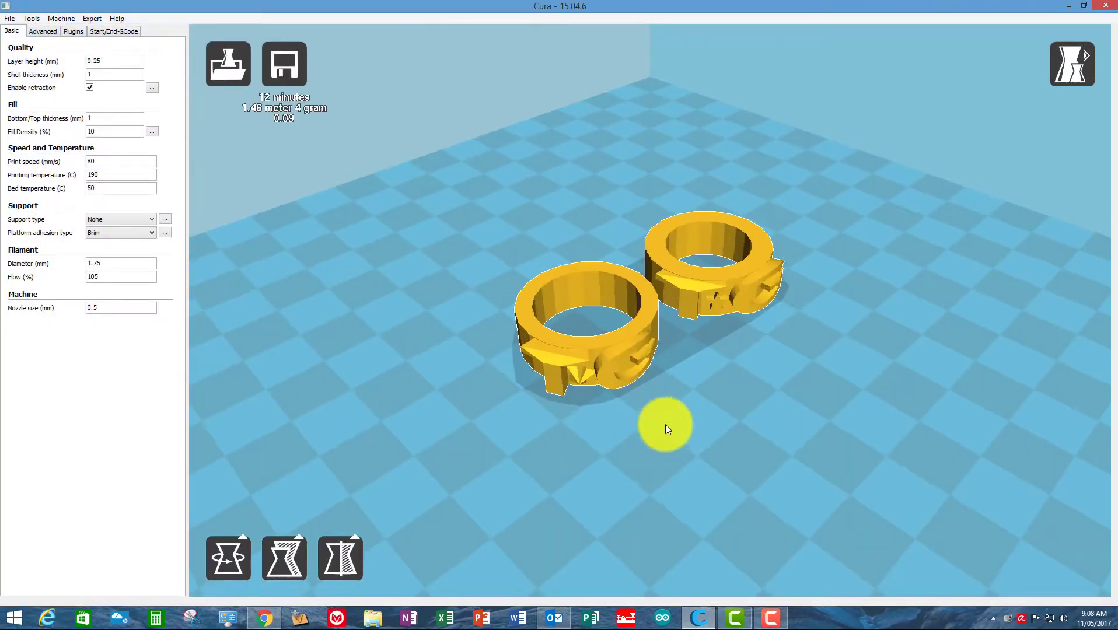
right_drag(682, 429, 543, 252)
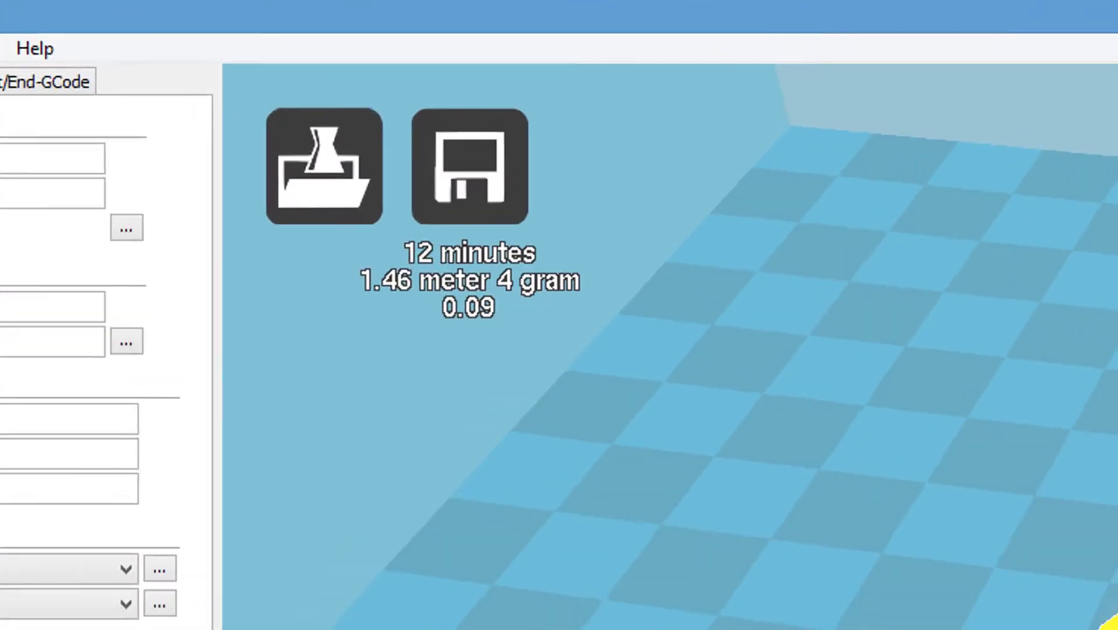